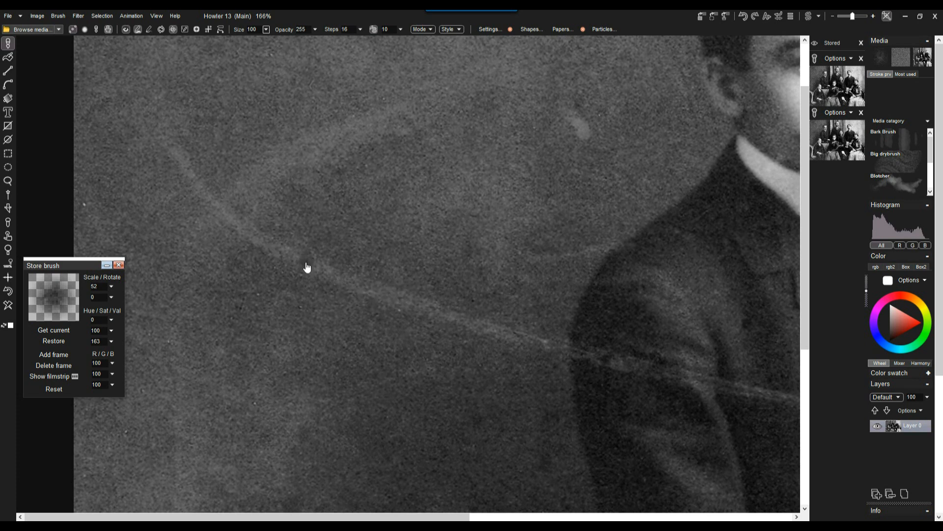
Set the brush mode to Clone and clone a short stroke across the background above the long scratch.
{"action": "left_click_drag", "start_coordinate": [398, 285], "coordinate": [292, 256]}
{"action": "left_click_drag", "start_coordinate": [344, 292], "coordinate": [364, 294]}
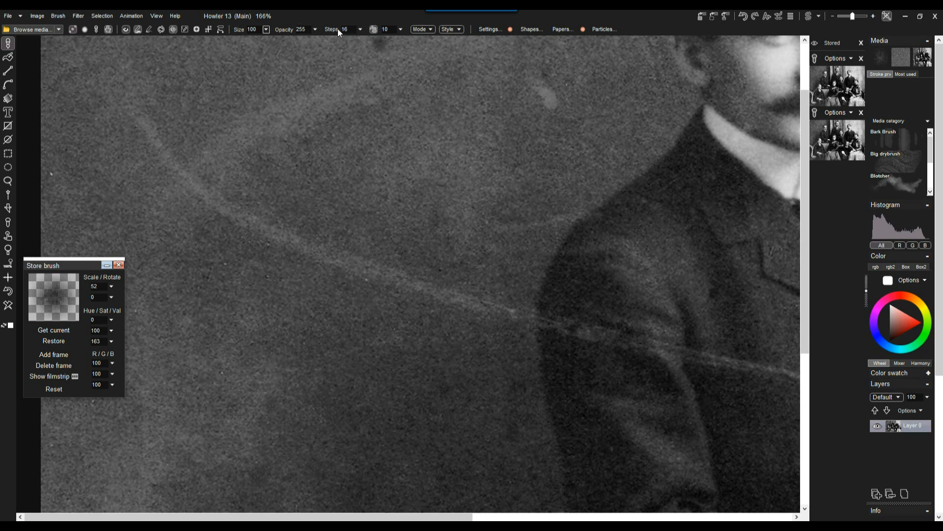
{"action": "left_click", "coordinate": [429, 30]}
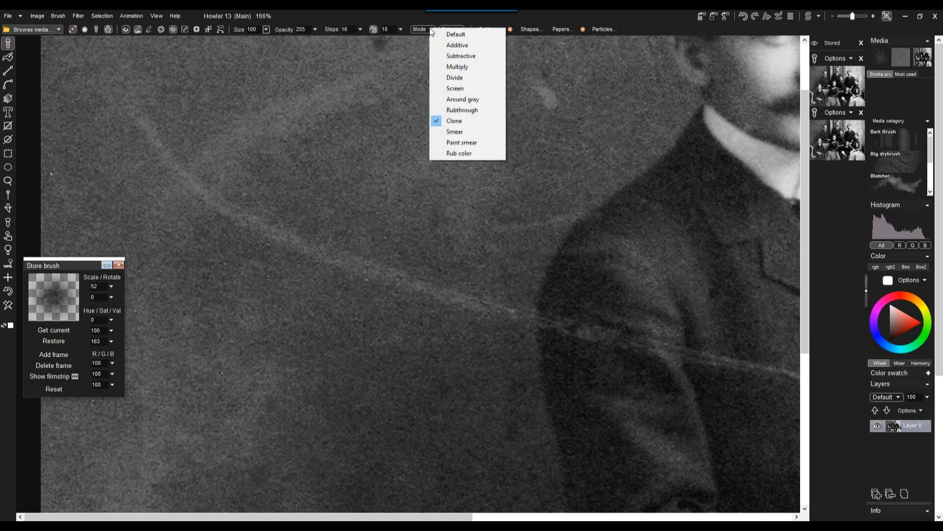
{"action": "left_click", "coordinate": [450, 121]}
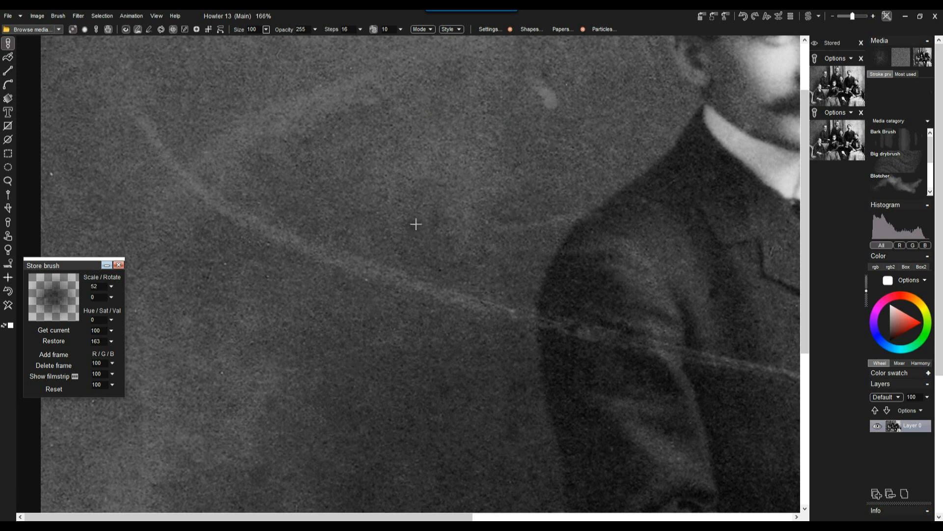
{"action": "left_click_drag", "start_coordinate": [435, 235], "coordinate": [353, 250]}
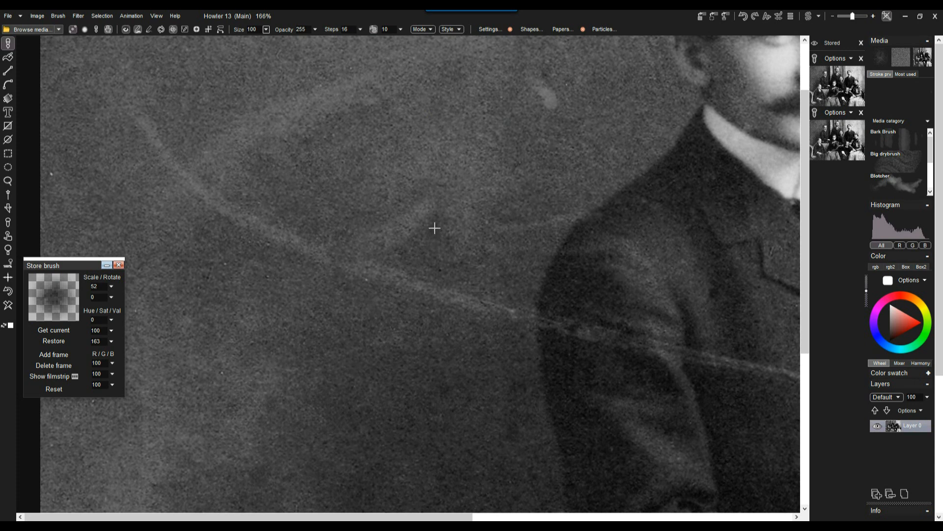
Try the Default brush mode with two diagonal strokes over the background, and undo both.
{"action": "left_click", "coordinate": [419, 29]}
{"action": "left_click", "coordinate": [453, 42]}
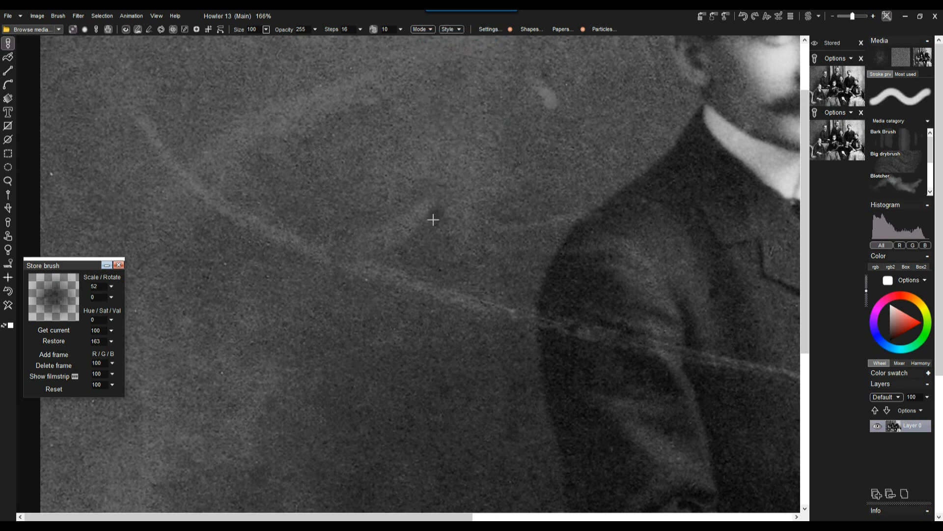
{"action": "left_click_drag", "start_coordinate": [449, 202], "coordinate": [394, 273]}
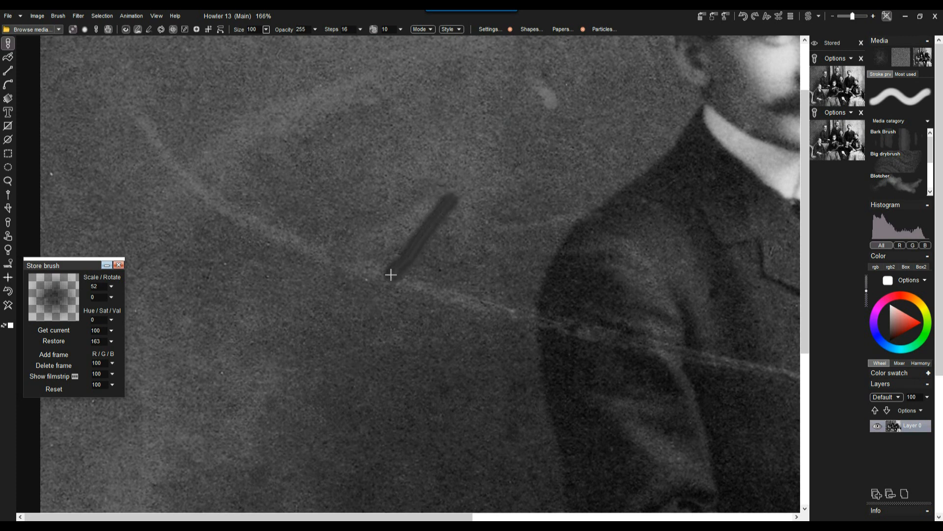
{"action": "left_click_drag", "start_coordinate": [421, 193], "coordinate": [370, 250]}
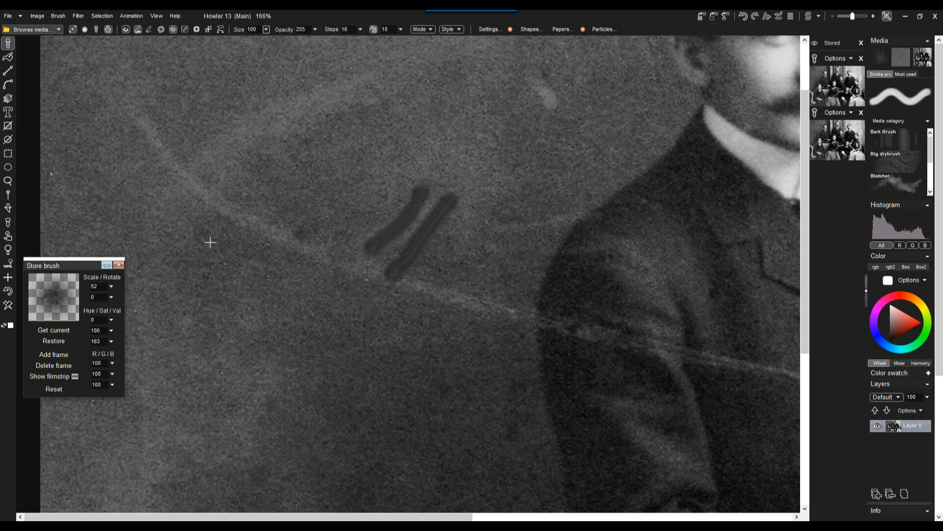
{"action": "left_click", "coordinate": [8, 292]}
{"action": "left_click", "coordinate": [8, 292]}
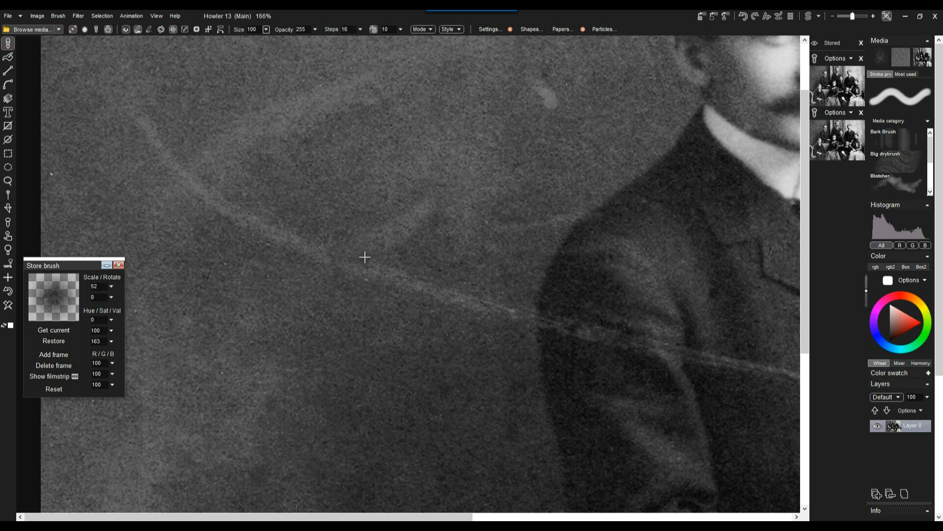
Set the brush mode to Clone and cover the middle section of the long scratch with clean background texture.
{"action": "left_click", "coordinate": [421, 29]}
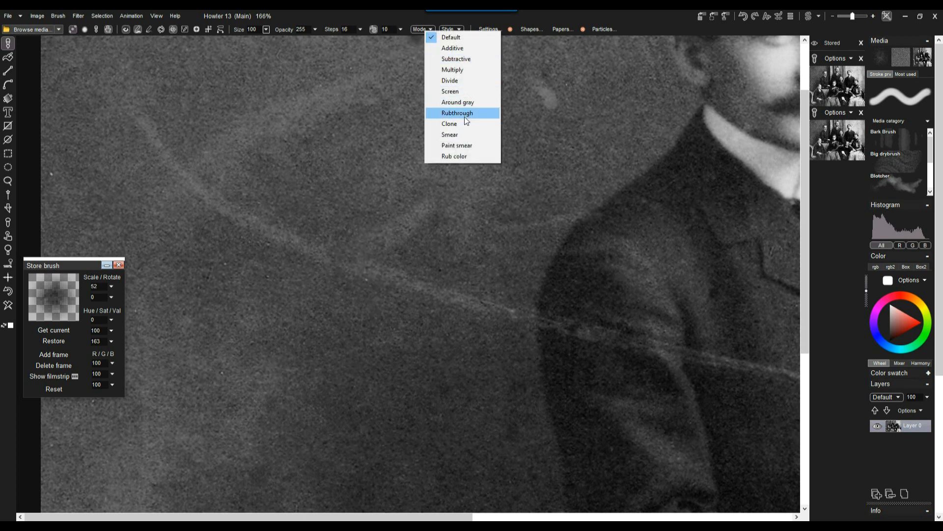
{"action": "left_click", "coordinate": [449, 124]}
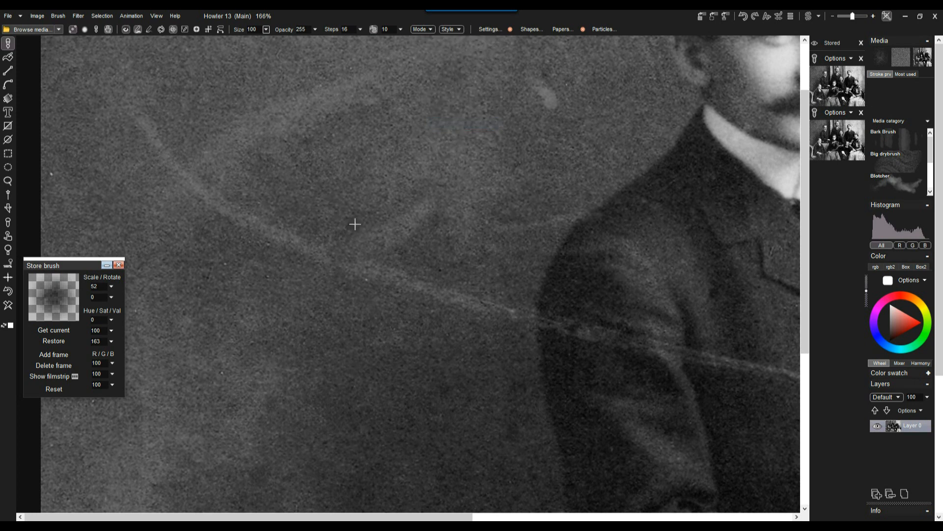
{"action": "left_click", "coordinate": [371, 203]}
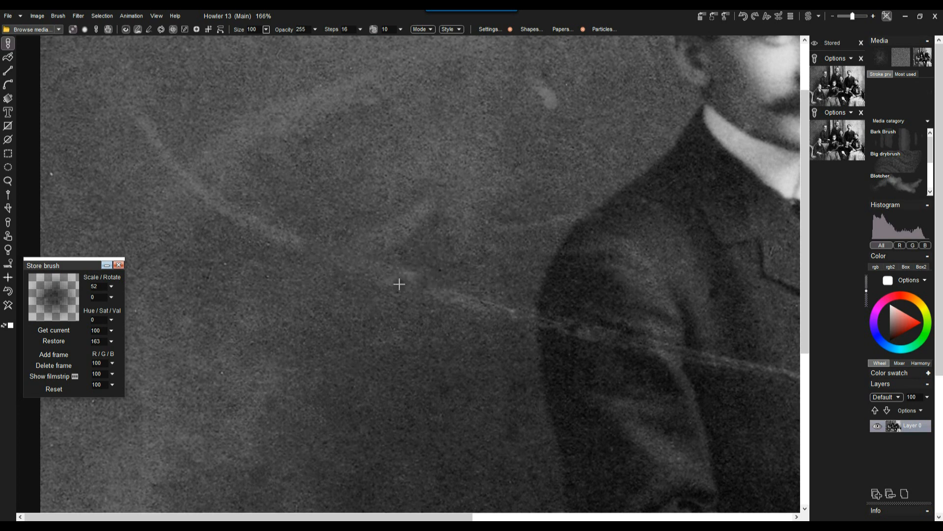
{"action": "scroll", "coordinate": [406, 283], "scroll_direction": "up", "scroll_amount": 3}
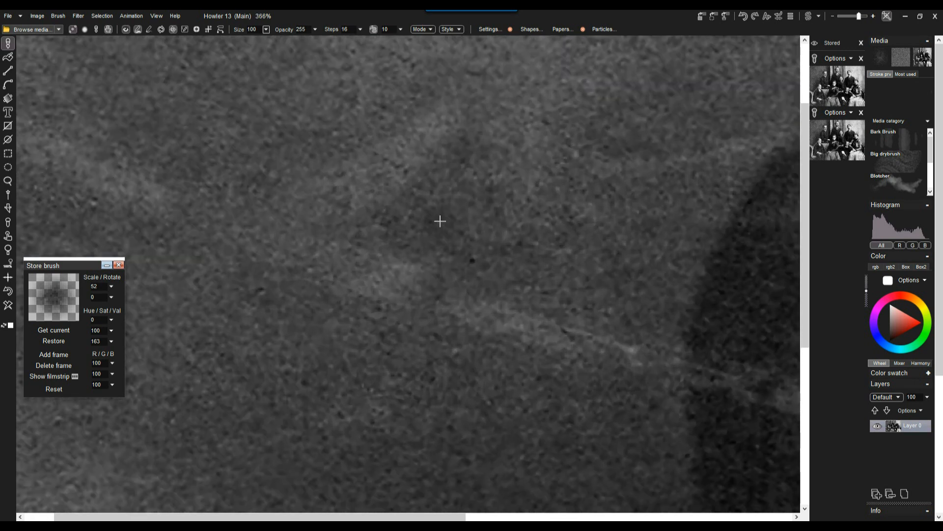
{"action": "mouse_move", "coordinate": [395, 281]}
{"action": "left_mouse_down"}
{"action": "mouse_move", "coordinate": [379, 278]}
{"action": "mouse_move", "coordinate": [434, 287]}
{"action": "mouse_move", "coordinate": [340, 277]}
{"action": "mouse_move", "coordinate": [535, 333]}
{"action": "left_mouse_up"}
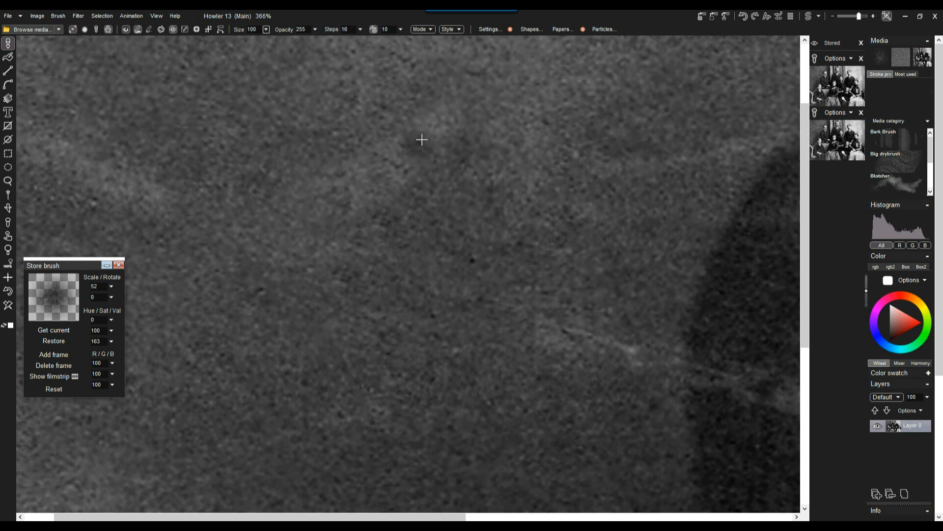
Clone background texture over the faint light streaks and the short scratch segment beside the standing man's sleeve.
{"action": "left_click_drag", "start_coordinate": [315, 138], "coordinate": [367, 150]}
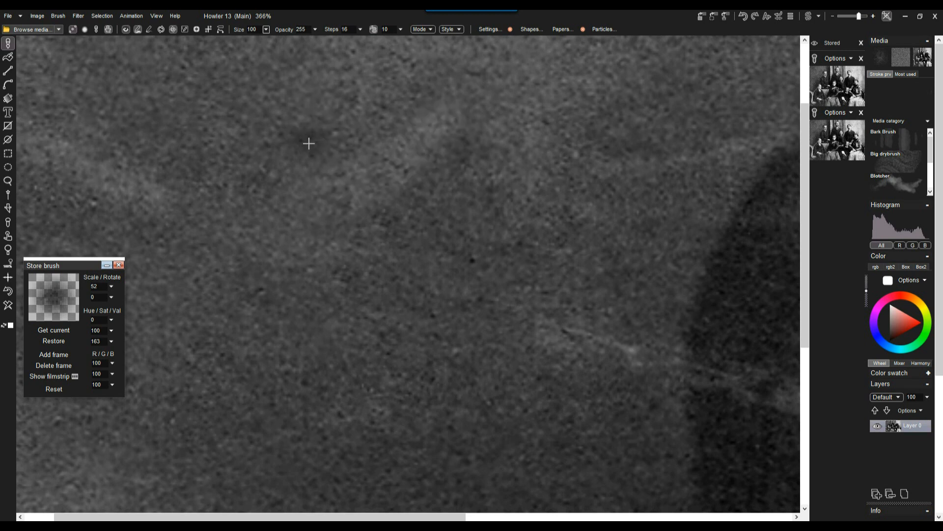
{"action": "left_click", "coordinate": [336, 136]}
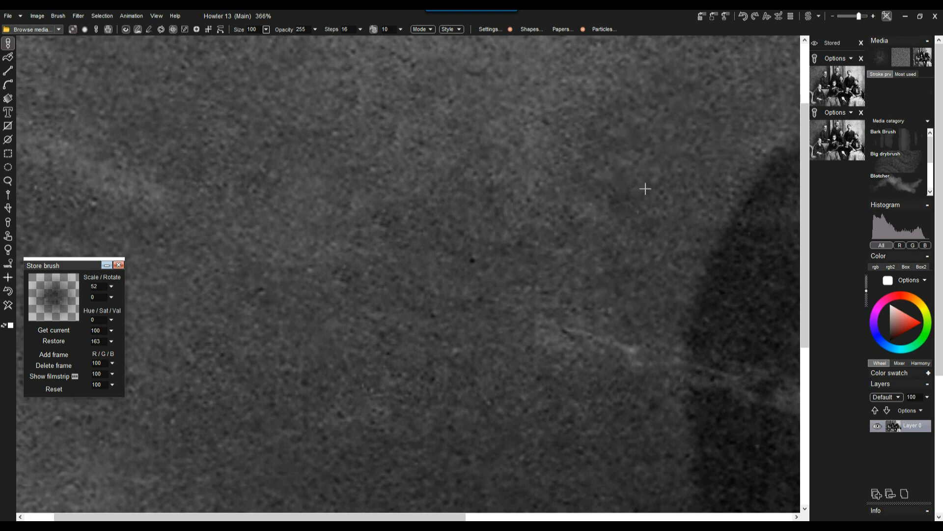
{"action": "mouse_move", "coordinate": [630, 349]}
{"action": "left_mouse_down"}
{"action": "mouse_move", "coordinate": [553, 328]}
{"action": "mouse_move", "coordinate": [644, 358]}
{"action": "mouse_move", "coordinate": [574, 339]}
{"action": "left_mouse_up"}
{"action": "left_click", "coordinate": [607, 348]}
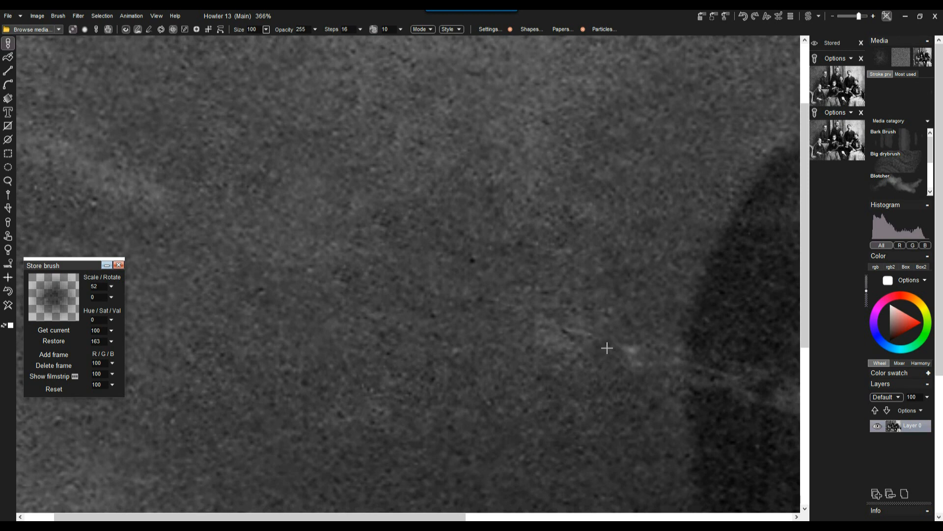
{"action": "mouse_move", "coordinate": [607, 348]}
{"action": "left_mouse_down"}
{"action": "mouse_move", "coordinate": [644, 358]}
{"action": "mouse_move", "coordinate": [549, 331]}
{"action": "left_mouse_up"}
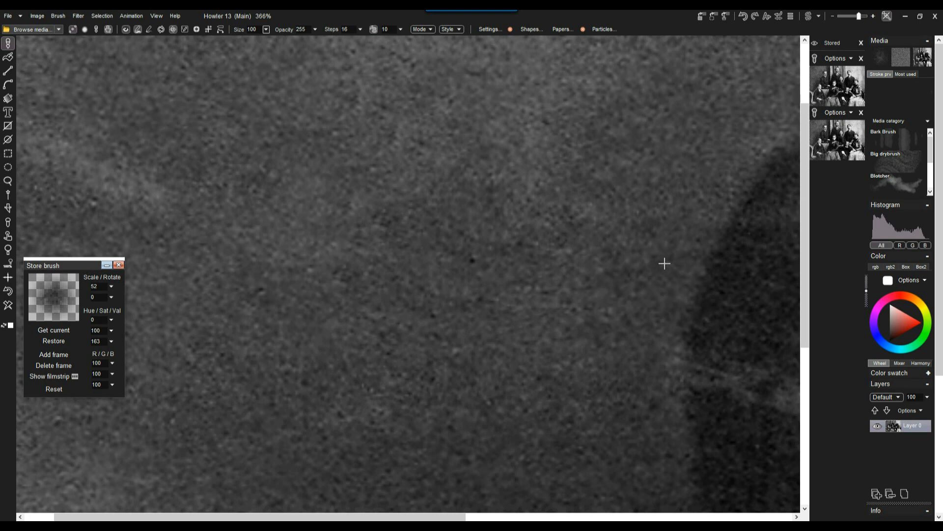
Set the stored brush's scale to 114, try a stroke with it on the background, and undo that stroke.
{"action": "left_click_drag", "start_coordinate": [312, 178], "coordinate": [540, 259]}
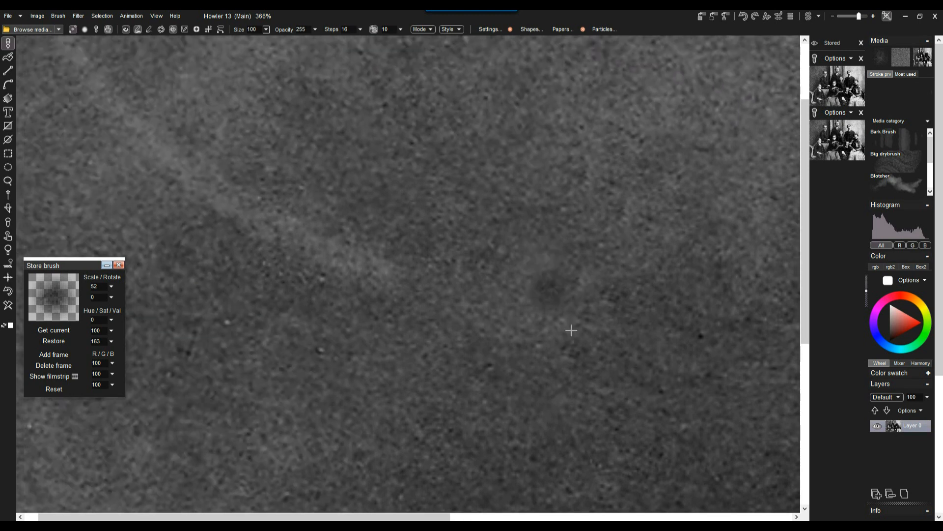
{"action": "left_click_drag", "start_coordinate": [366, 254], "coordinate": [489, 322]}
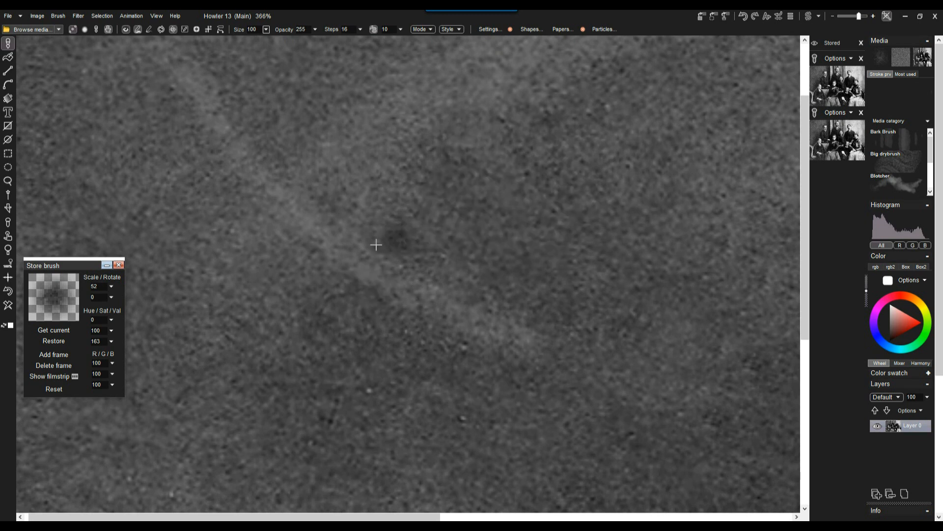
{"action": "left_click_drag", "start_coordinate": [76, 265], "coordinate": [84, 261]}
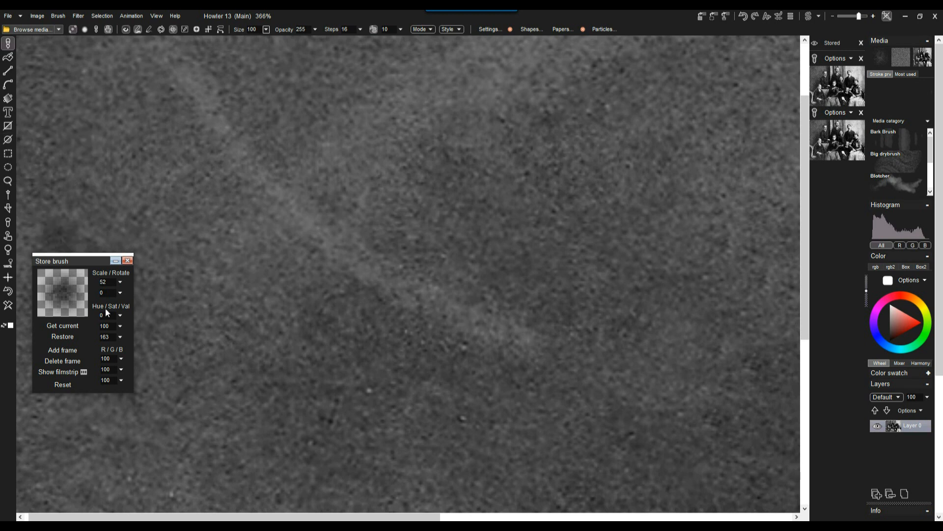
{"action": "left_click", "coordinate": [123, 283]}
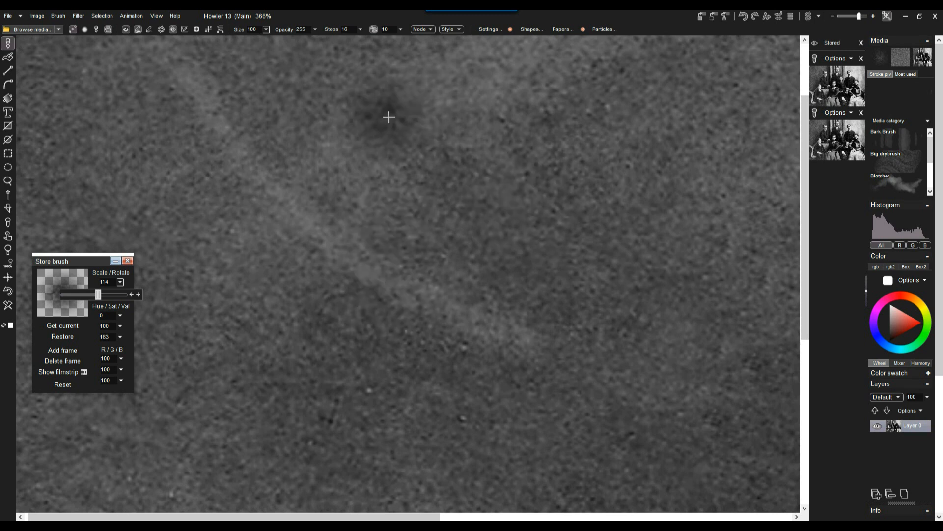
{"action": "left_click_drag", "start_coordinate": [388, 116], "coordinate": [419, 286]}
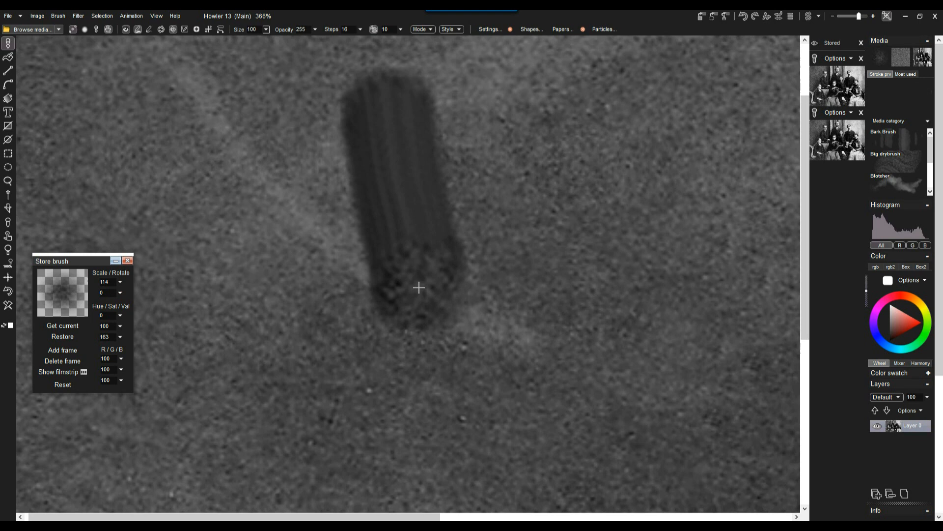
{"action": "left_click", "coordinate": [8, 290]}
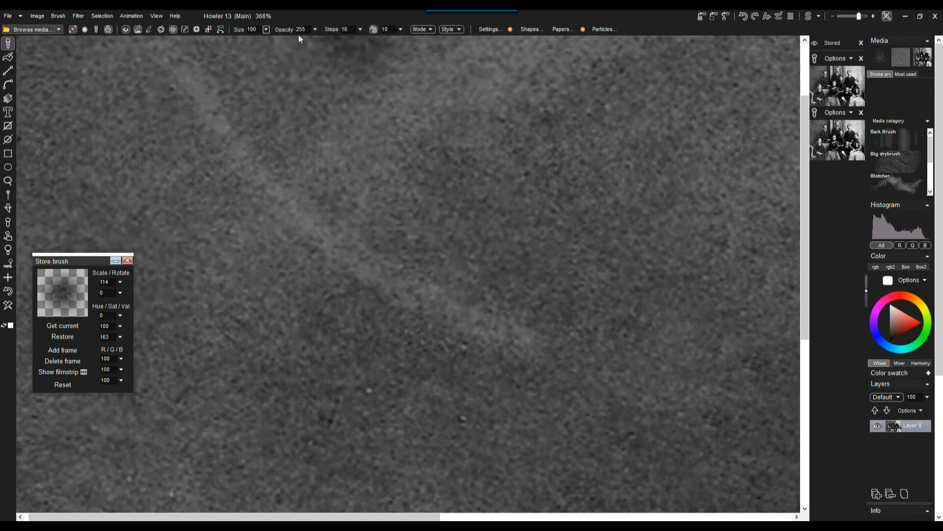
Set the brush mode to Clone and cover the rest of the diagonal background scratch from newly sampled clean areas.
{"action": "left_click", "coordinate": [423, 29]}
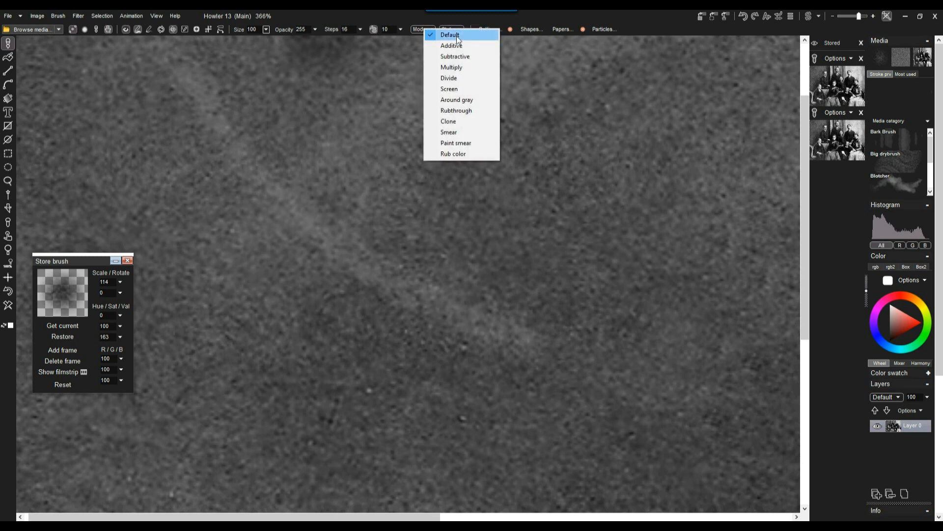
{"action": "left_click", "coordinate": [461, 121]}
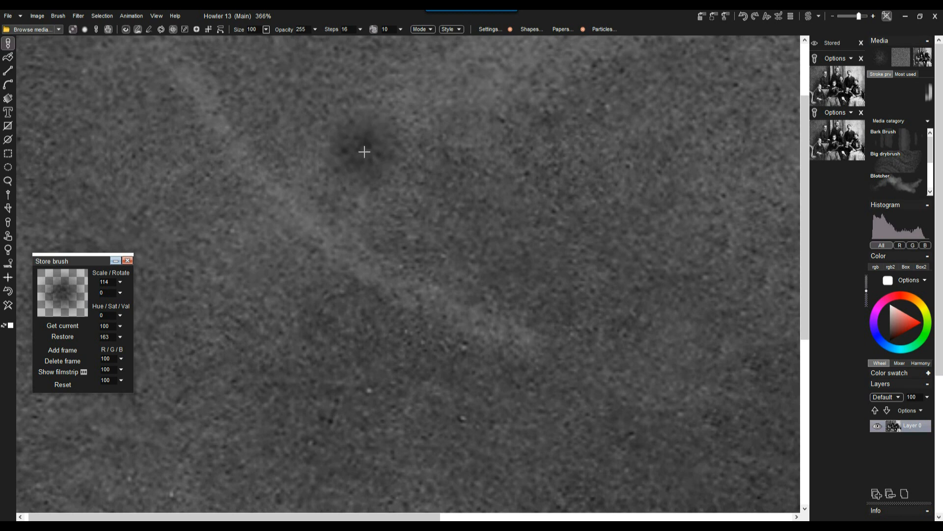
{"action": "right_click", "coordinate": [376, 132]}
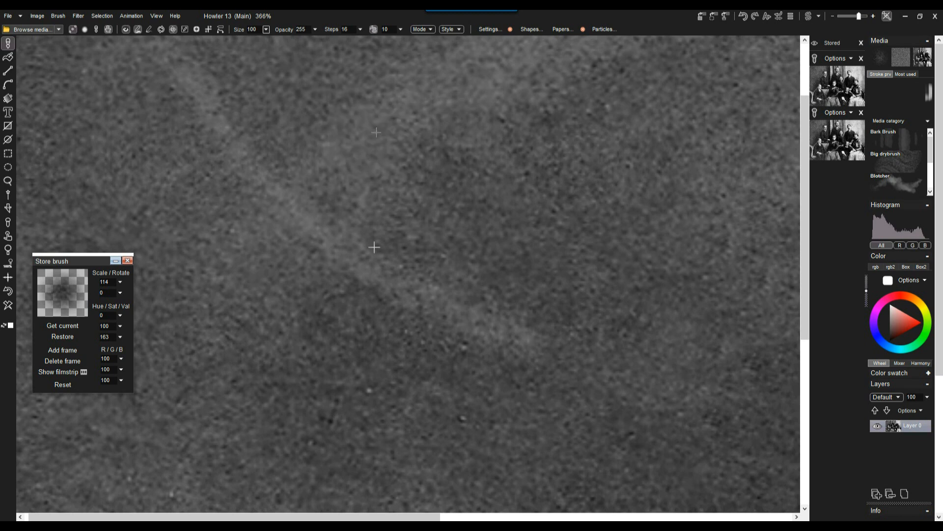
{"action": "left_click_drag", "start_coordinate": [355, 259], "coordinate": [557, 364]}
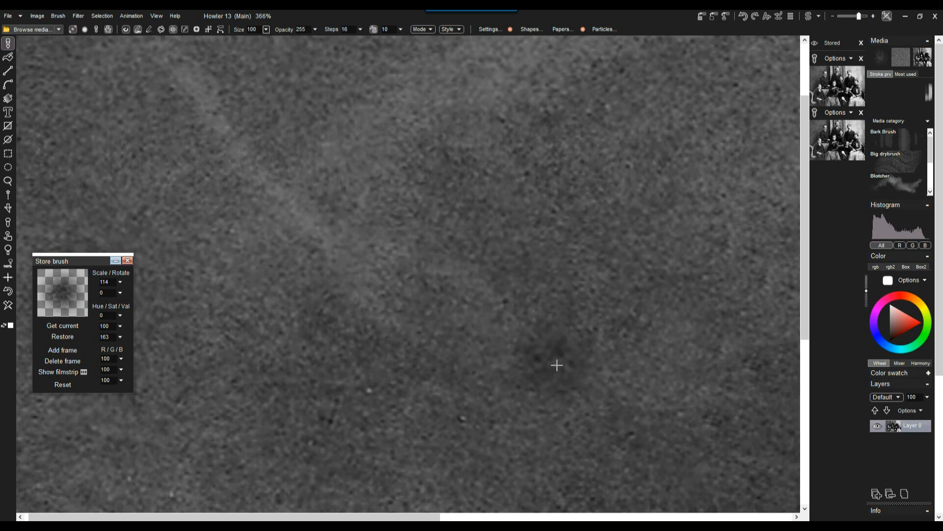
{"action": "right_click", "coordinate": [494, 220]}
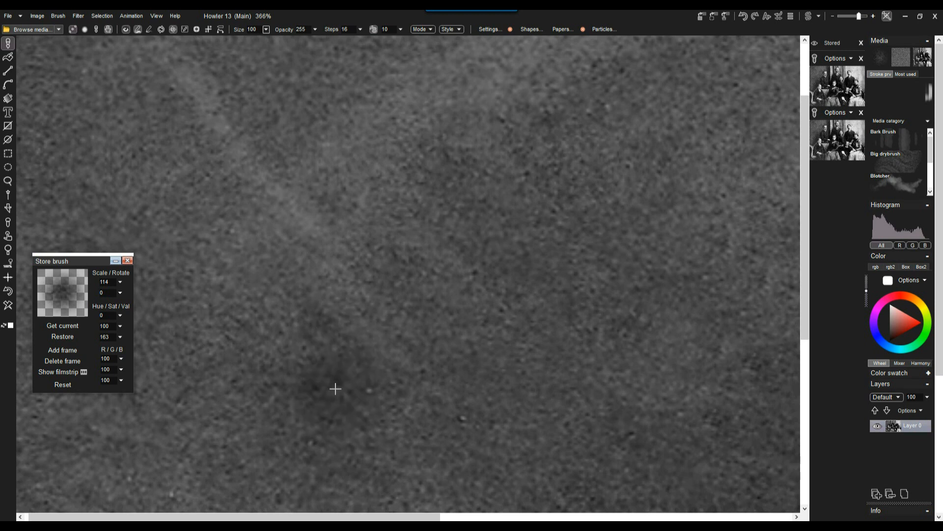
{"action": "mouse_move", "coordinate": [337, 278]}
{"action": "left_mouse_down"}
{"action": "mouse_move", "coordinate": [341, 270]}
{"action": "mouse_move", "coordinate": [369, 289]}
{"action": "mouse_move", "coordinate": [489, 322]}
{"action": "mouse_move", "coordinate": [453, 281]}
{"action": "left_mouse_up"}
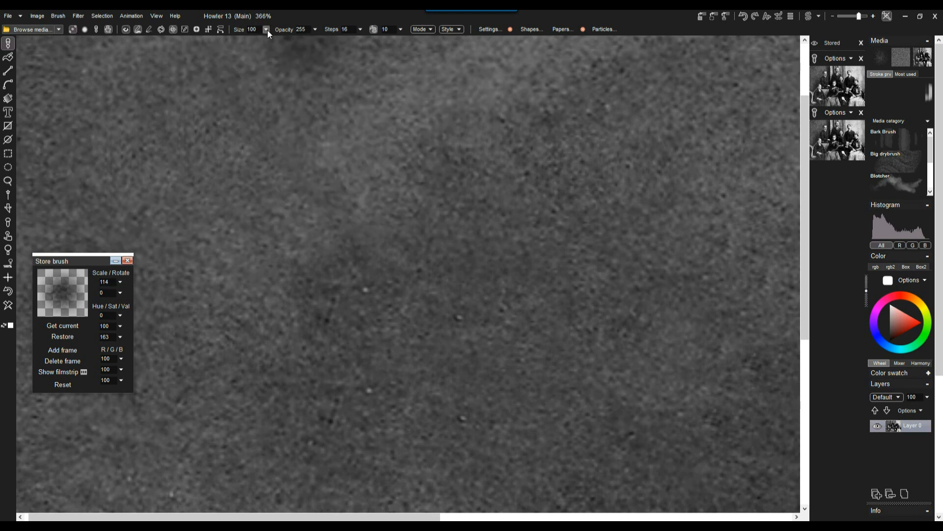
Reduce the brush size to 65 and clone darker background texture over the light patch, keeping Clone mode.
{"action": "left_click_drag", "start_coordinate": [267, 43], "coordinate": [253, 44]}
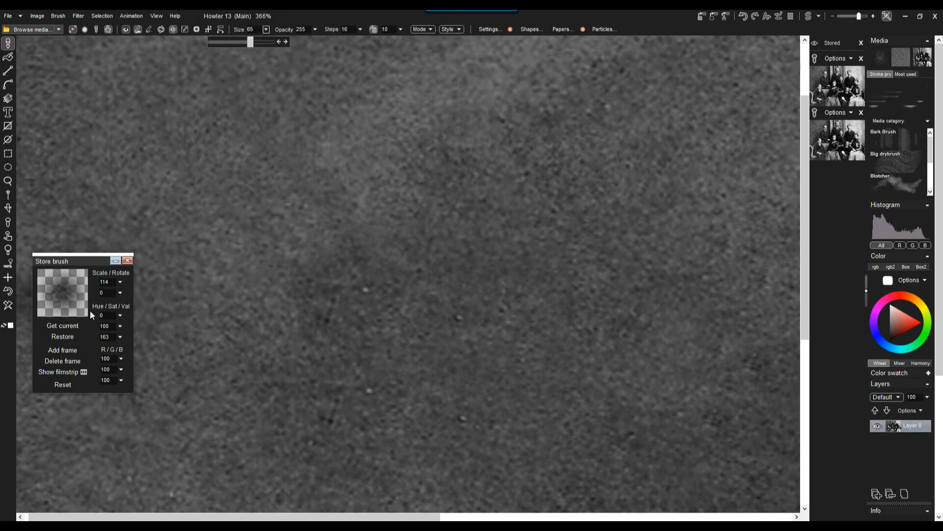
{"action": "left_click", "coordinate": [423, 29]}
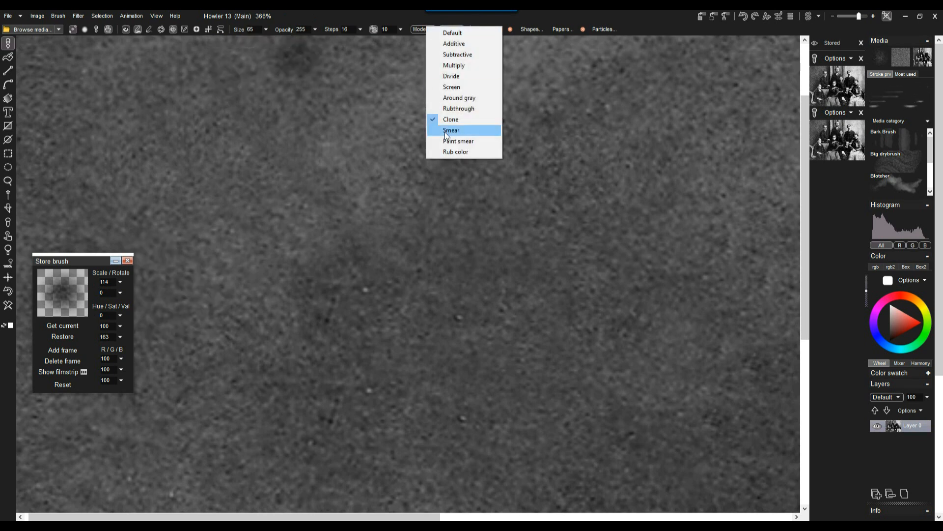
{"action": "left_click", "coordinate": [456, 123]}
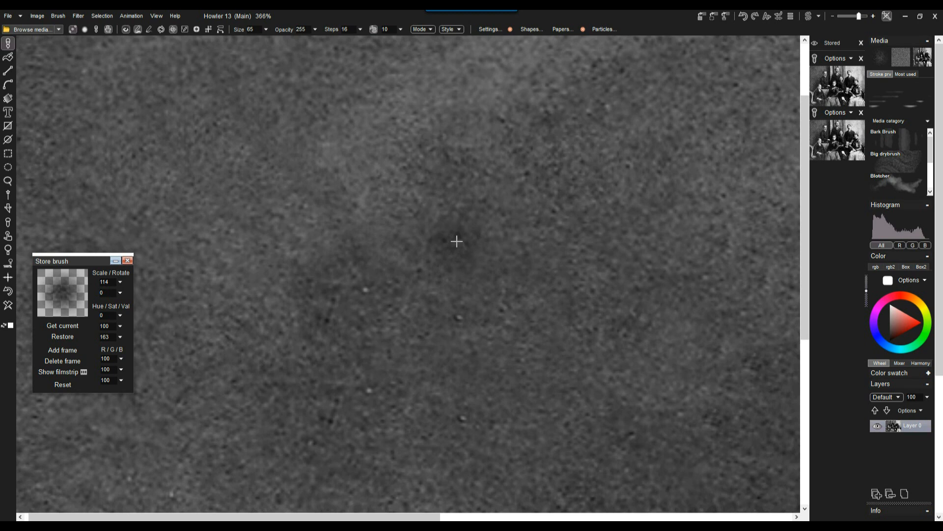
{"action": "mouse_move", "coordinate": [458, 241]}
{"action": "left_mouse_down"}
{"action": "mouse_move", "coordinate": [364, 159]}
{"action": "mouse_move", "coordinate": [352, 130]}
{"action": "mouse_move", "coordinate": [376, 209]}
{"action": "mouse_move", "coordinate": [339, 117]}
{"action": "mouse_move", "coordinate": [376, 242]}
{"action": "mouse_move", "coordinate": [356, 209]}
{"action": "left_mouse_up"}
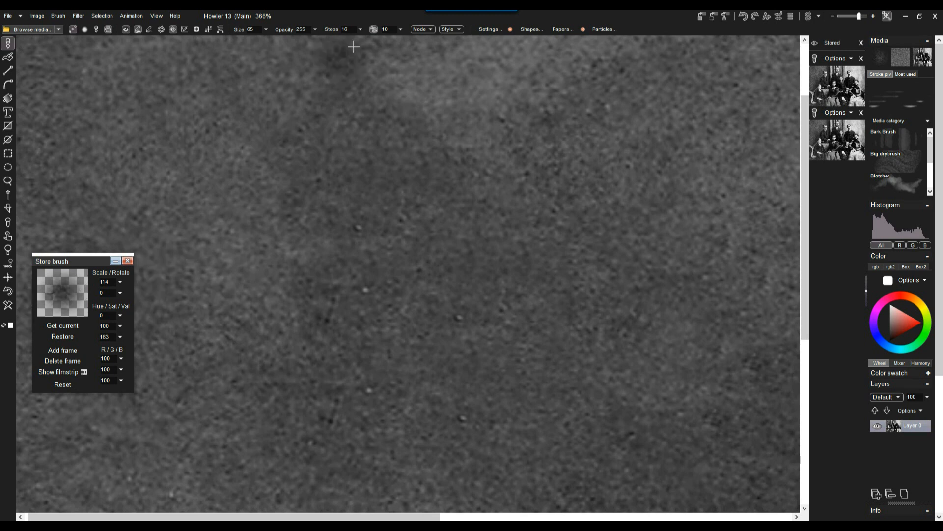
Lower the brush opacity to 136 and softly clone over the remaining uneven background patches.
{"action": "left_click_drag", "start_coordinate": [317, 30], "coordinate": [293, 43]}
{"action": "mouse_move", "coordinate": [273, 231]}
{"action": "left_mouse_down"}
{"action": "mouse_move", "coordinate": [263, 142]}
{"action": "mouse_move", "coordinate": [263, 236]}
{"action": "left_mouse_up"}
{"action": "mouse_move", "coordinate": [418, 127]}
{"action": "left_mouse_down"}
{"action": "mouse_move", "coordinate": [482, 133]}
{"action": "mouse_move", "coordinate": [507, 146]}
{"action": "mouse_move", "coordinate": [511, 162]}
{"action": "left_mouse_up"}
{"action": "scroll", "coordinate": [546, 290], "scroll_direction": "down", "scroll_amount": 4}
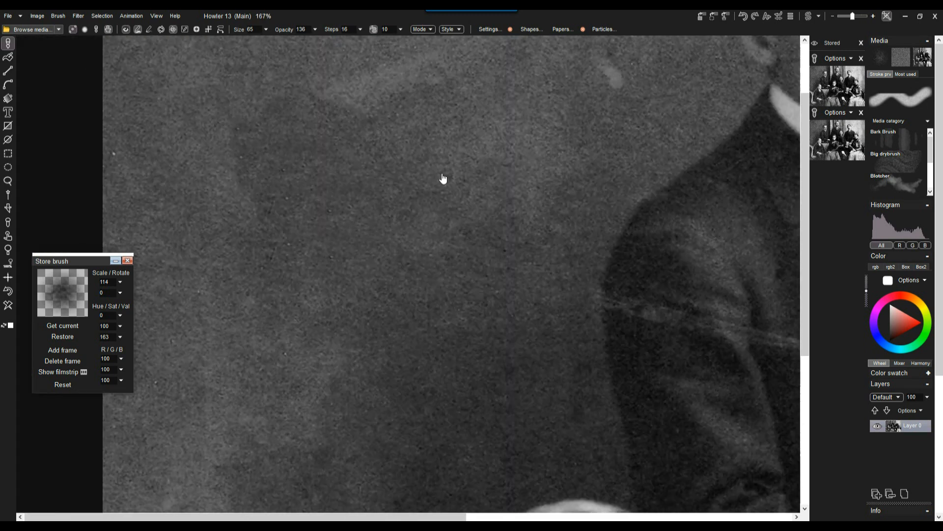
{"action": "left_click_drag", "start_coordinate": [442, 178], "coordinate": [240, 110]}
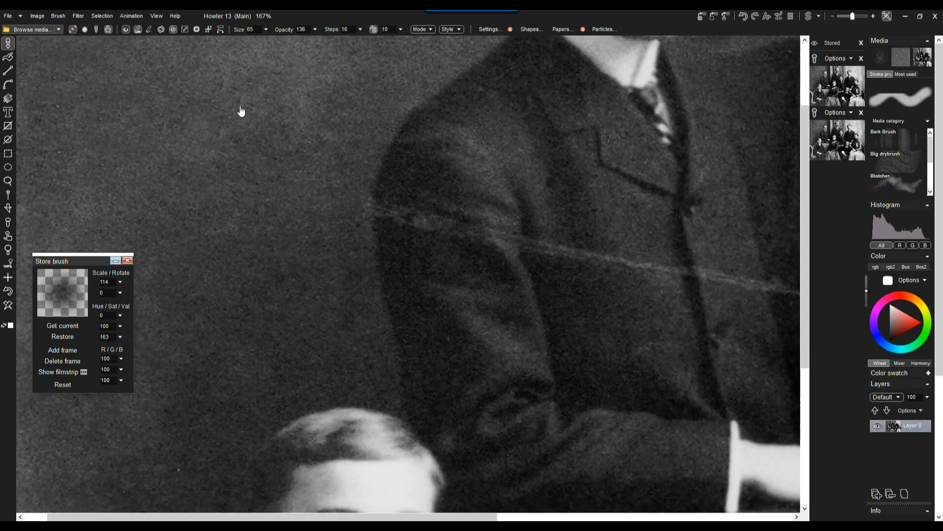
Clone clean fabric texture over the scratch across the upper sleeve of the standing man, rebuilding the sleeve's light fold.
{"action": "scroll", "coordinate": [439, 212], "scroll_direction": "up", "scroll_amount": 1}
{"action": "scroll", "coordinate": [439, 212], "scroll_direction": "up", "scroll_amount": 3}
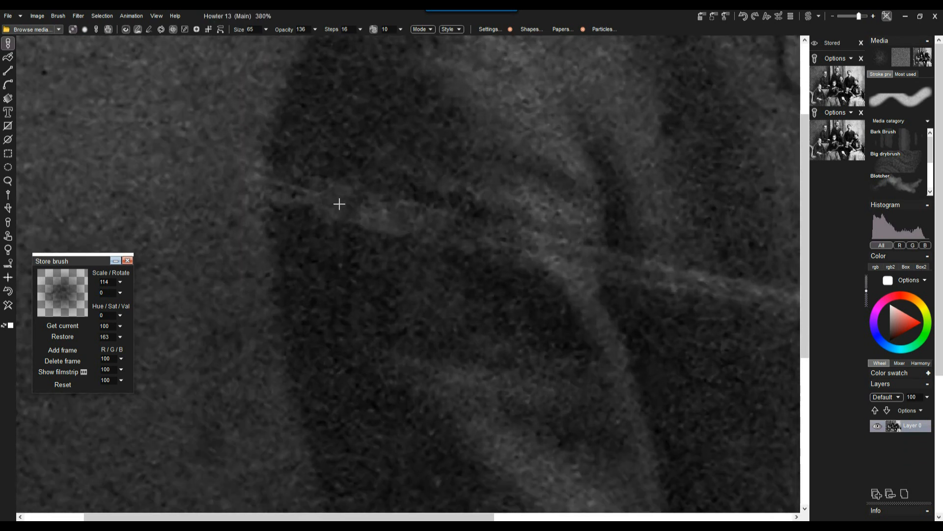
{"action": "scroll", "coordinate": [425, 254], "scroll_direction": "up", "scroll_amount": 1}
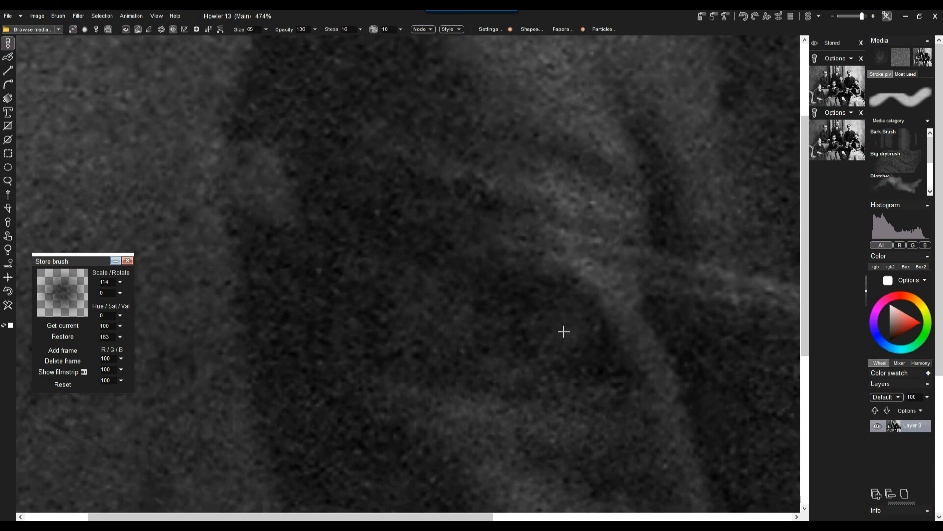
{"action": "mouse_move", "coordinate": [562, 248]}
{"action": "left_mouse_down"}
{"action": "mouse_move", "coordinate": [465, 234]}
{"action": "mouse_move", "coordinate": [573, 261]}
{"action": "mouse_move", "coordinate": [544, 299]}
{"action": "mouse_move", "coordinate": [558, 251]}
{"action": "mouse_move", "coordinate": [596, 271]}
{"action": "left_mouse_up"}
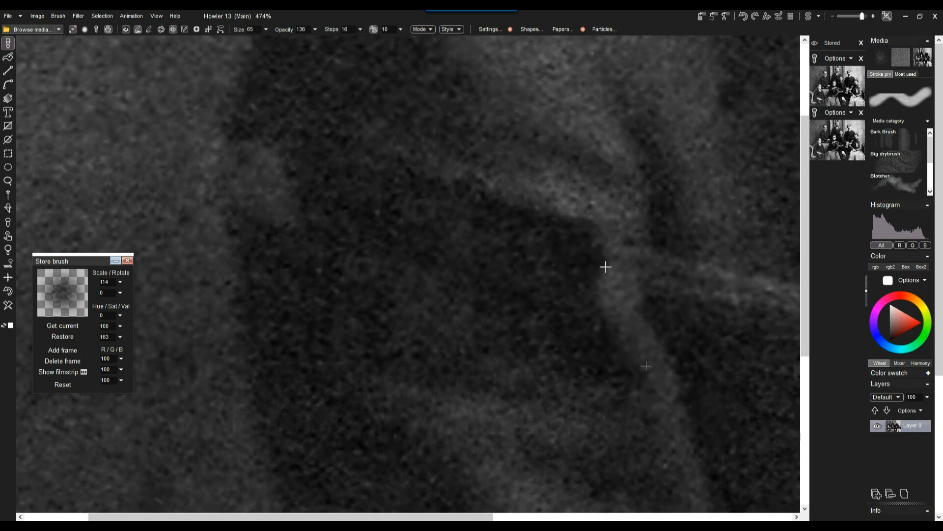
{"action": "mouse_move", "coordinate": [610, 288]}
{"action": "left_mouse_down"}
{"action": "mouse_move", "coordinate": [604, 263]}
{"action": "mouse_move", "coordinate": [604, 278]}
{"action": "mouse_move", "coordinate": [649, 277]}
{"action": "left_mouse_up"}
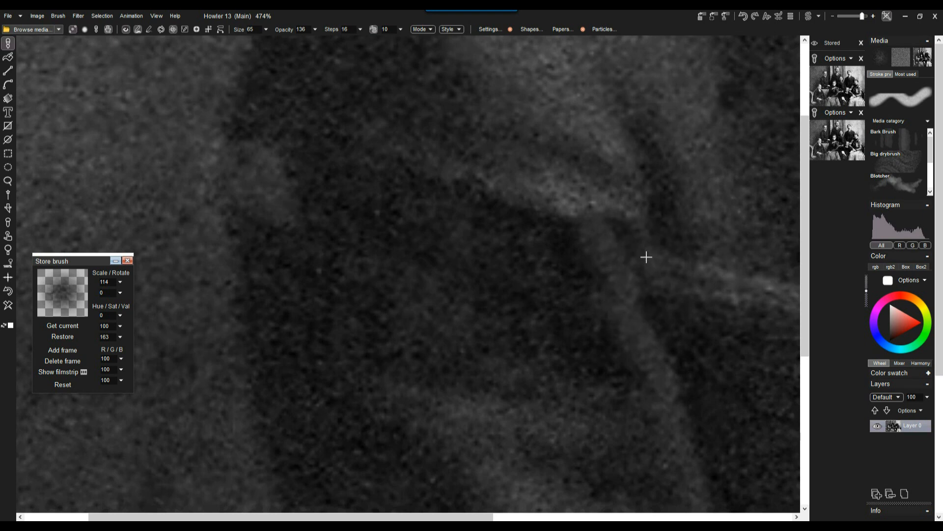
{"action": "left_click_drag", "start_coordinate": [629, 239], "coordinate": [631, 255]}
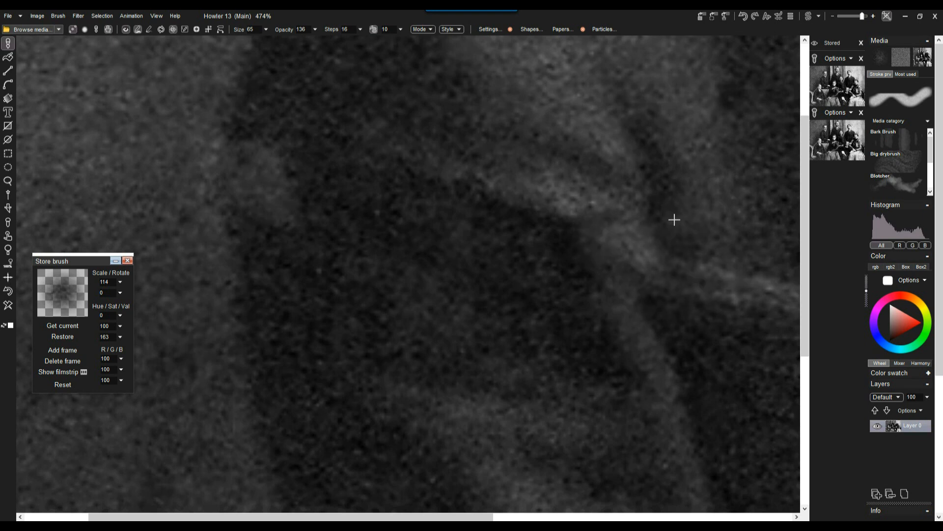
Set the brush opacity to 89 and size to 35, and clone the dark crease between the sleeve and jacket body.
{"action": "left_click", "coordinate": [315, 30]}
{"action": "left_click_drag", "start_coordinate": [293, 42], "coordinate": [282, 42]}
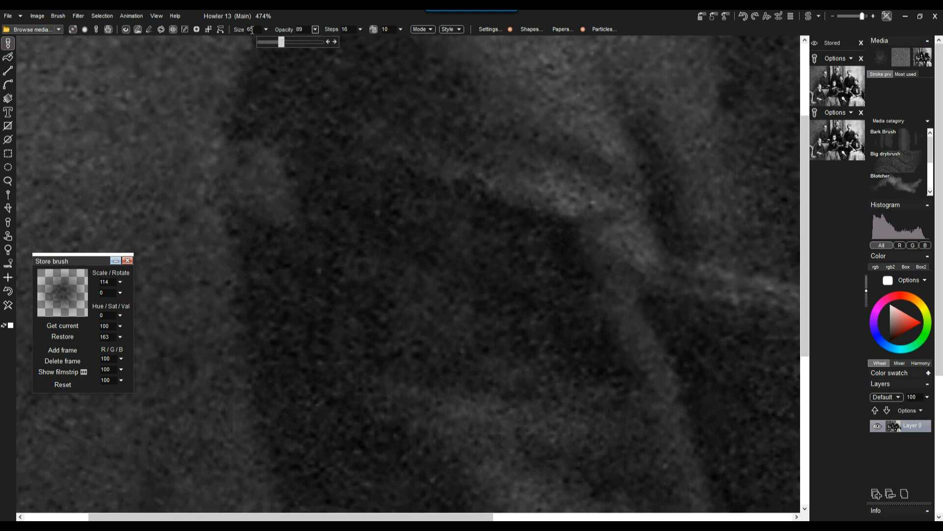
{"action": "left_click", "coordinate": [264, 29]}
{"action": "left_click", "coordinate": [233, 42]}
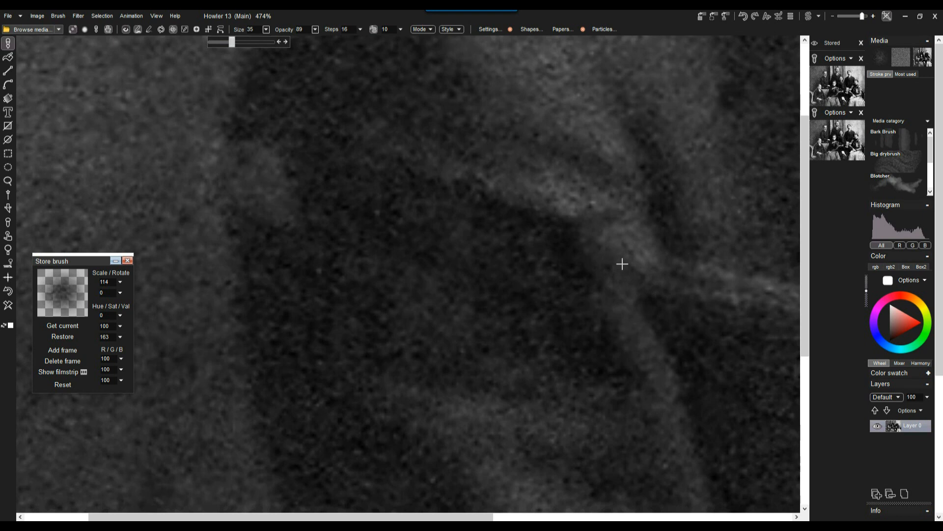
{"action": "scroll", "coordinate": [645, 264], "scroll_direction": "up", "scroll_amount": 3}
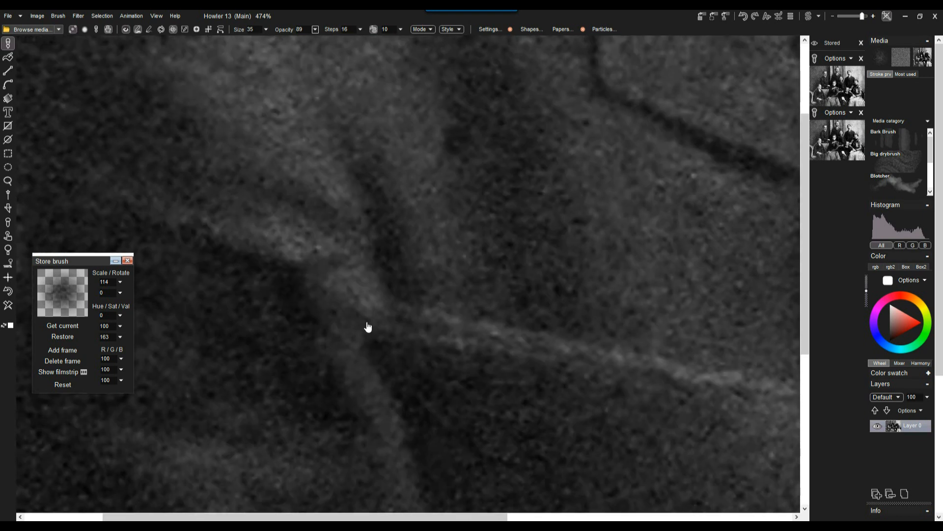
{"action": "scroll", "coordinate": [367, 326], "scroll_direction": "up", "scroll_amount": 2}
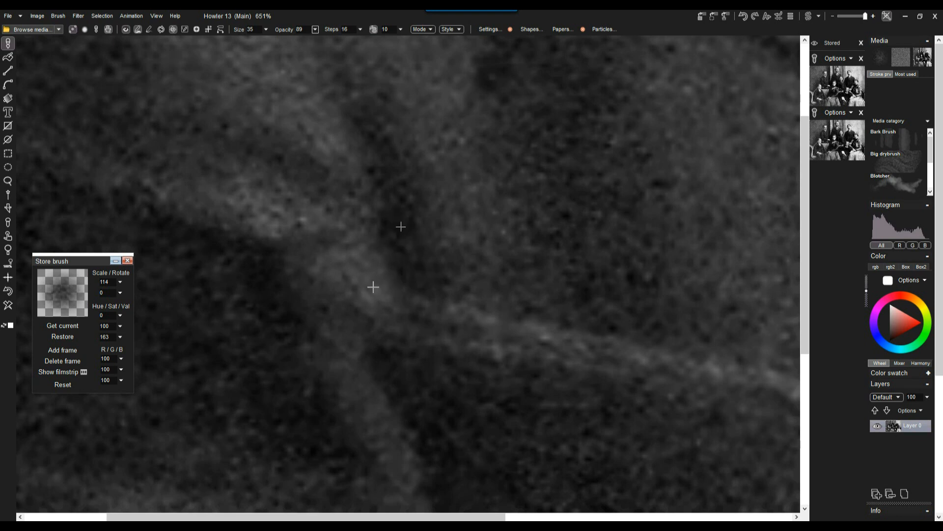
{"action": "left_click_drag", "start_coordinate": [369, 286], "coordinate": [376, 278]}
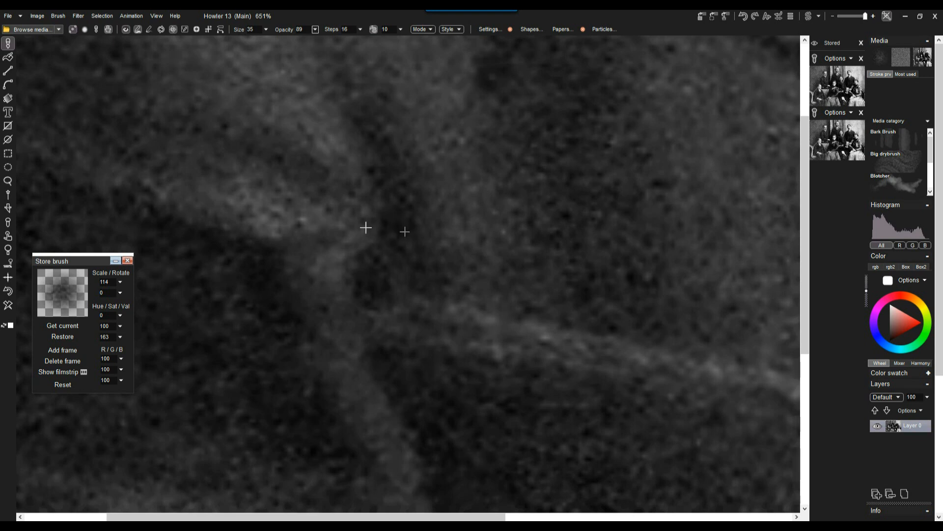
{"action": "mouse_move", "coordinate": [381, 238]}
{"action": "left_mouse_down"}
{"action": "mouse_move", "coordinate": [358, 149]}
{"action": "mouse_move", "coordinate": [339, 122]}
{"action": "left_mouse_up"}
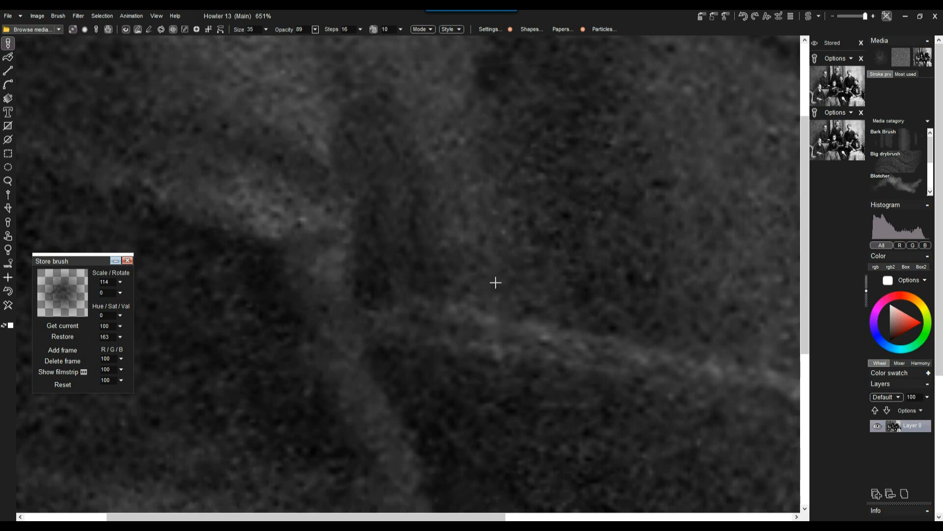
Clone over the scratch across the jacket front, from the sleeve crease to near the dark front opening.
{"action": "scroll", "coordinate": [506, 284], "scroll_direction": "down", "scroll_amount": 2}
{"action": "left_click_drag", "start_coordinate": [548, 314], "coordinate": [396, 216]}
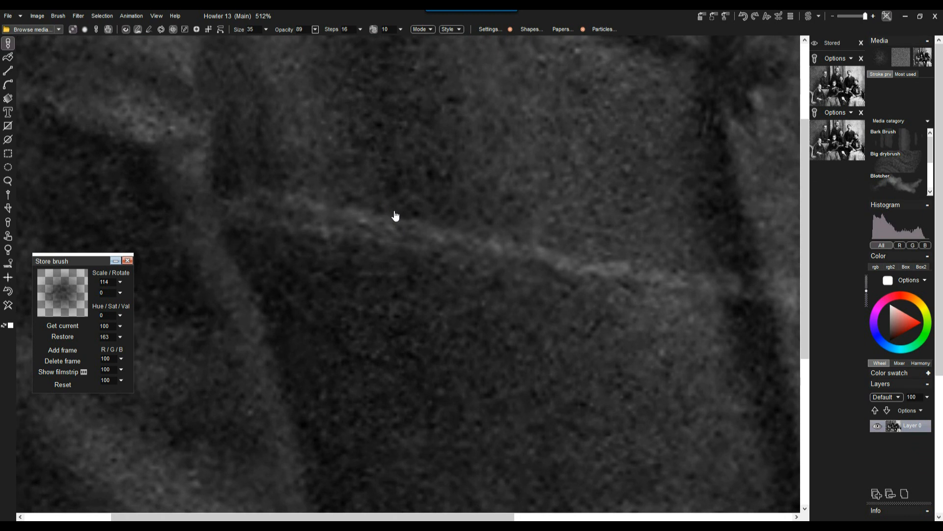
{"action": "left_click_drag", "start_coordinate": [310, 195], "coordinate": [328, 217]}
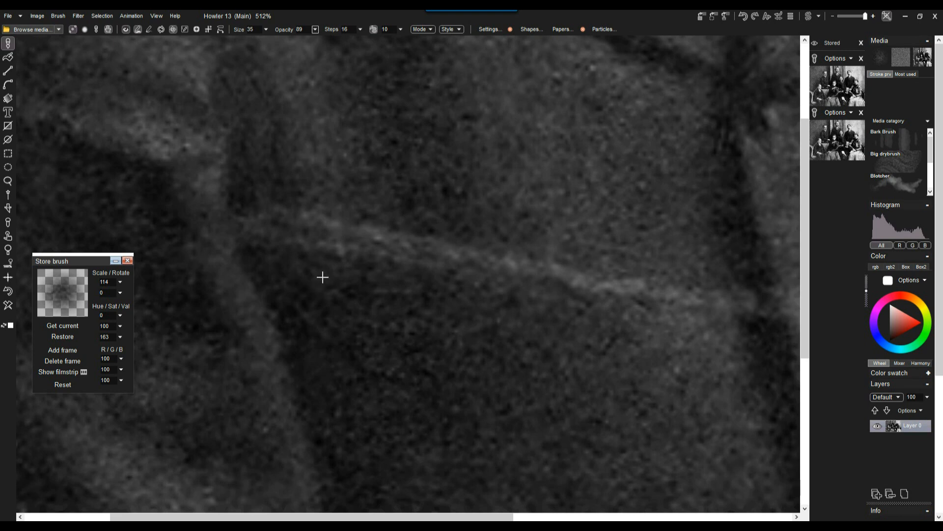
{"action": "left_click_drag", "start_coordinate": [279, 225], "coordinate": [320, 247]}
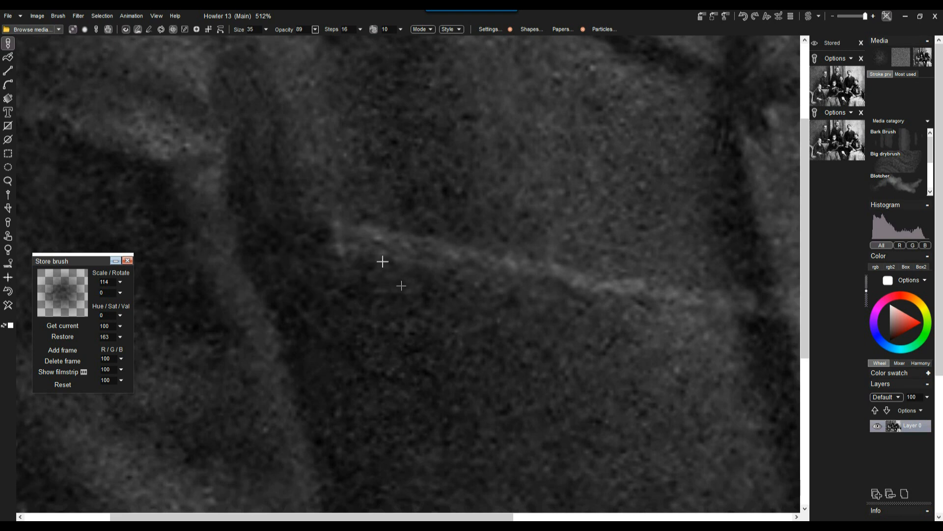
{"action": "left_click_drag", "start_coordinate": [344, 239], "coordinate": [391, 252]}
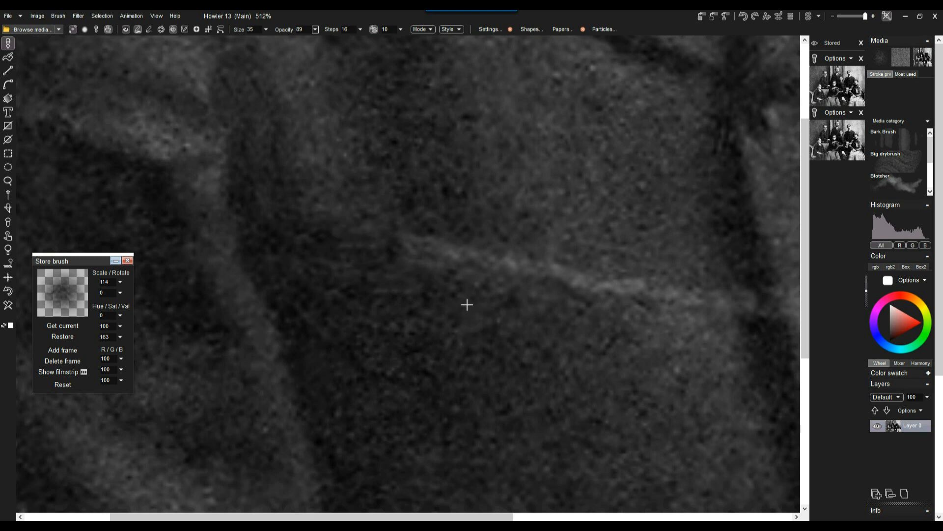
{"action": "mouse_move", "coordinate": [437, 256]}
{"action": "left_mouse_down"}
{"action": "mouse_move", "coordinate": [430, 251]}
{"action": "mouse_move", "coordinate": [505, 293]}
{"action": "left_mouse_up"}
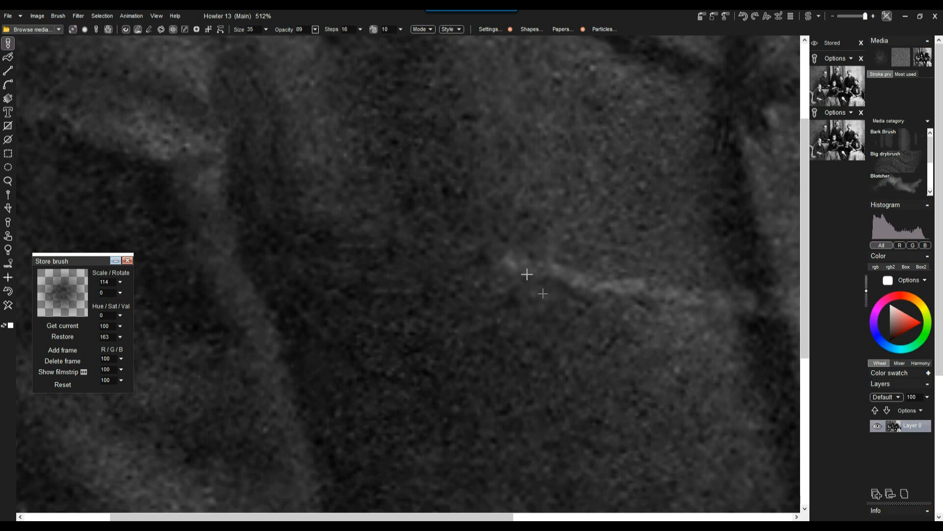
{"action": "left_click_drag", "start_coordinate": [491, 257], "coordinate": [570, 275]}
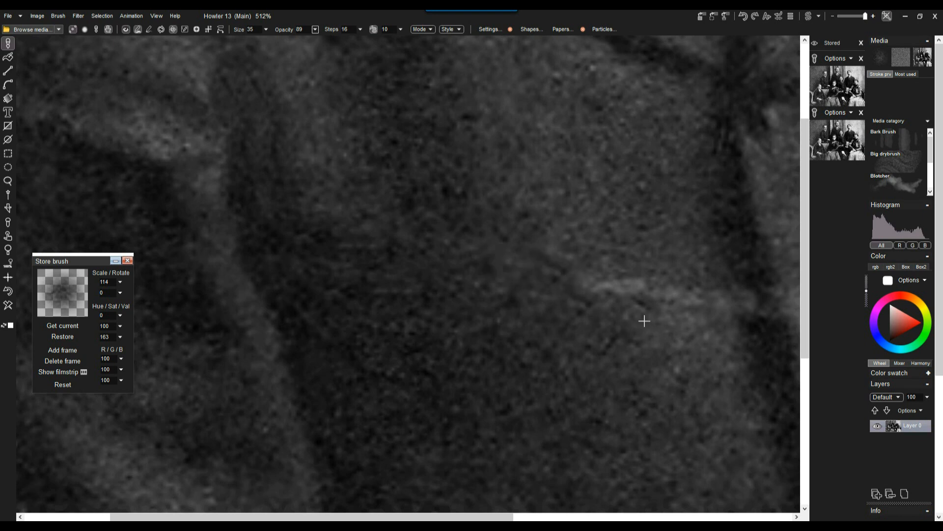
{"action": "left_click_drag", "start_coordinate": [621, 287], "coordinate": [654, 295]}
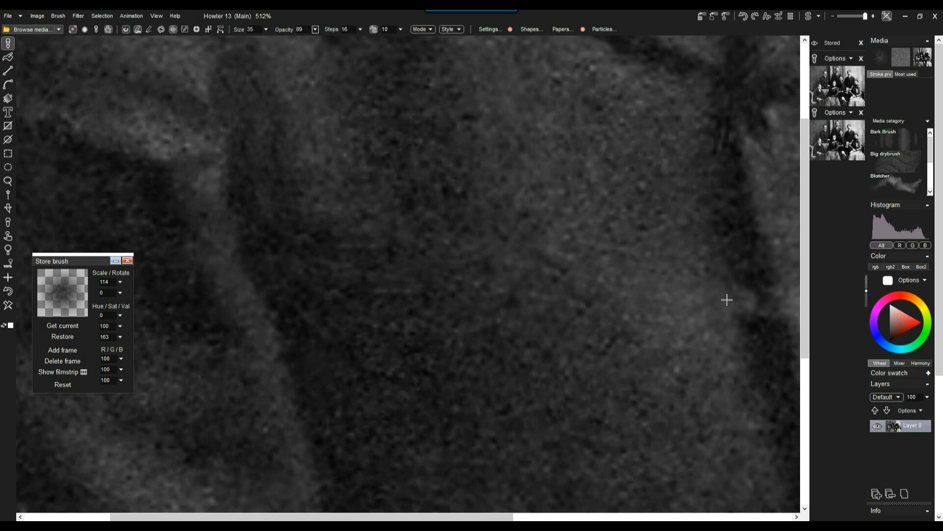
Clone over the scratch on the jacket panel beyond the dark front opening, out to the jacket's far edge.
{"action": "left_click_drag", "start_coordinate": [638, 296], "coordinate": [312, 265]}
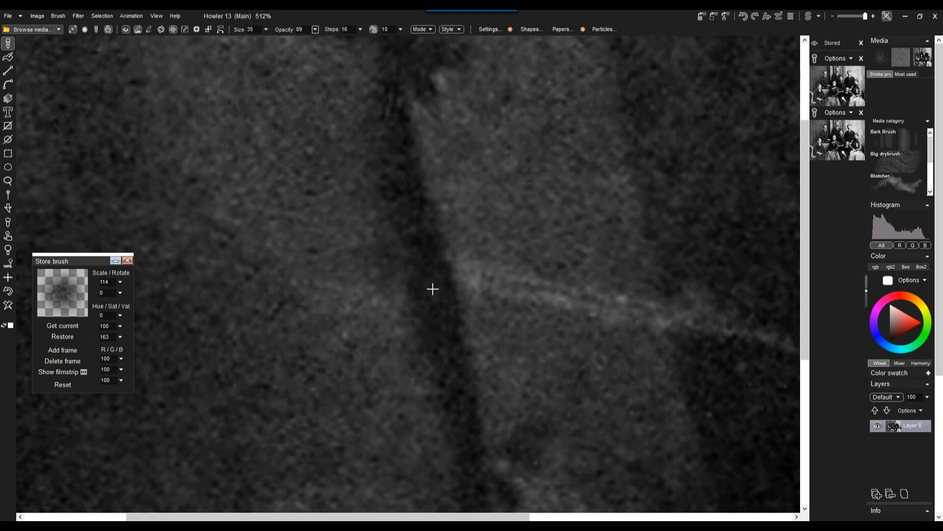
{"action": "left_click", "coordinate": [472, 269]}
{"action": "left_click", "coordinate": [473, 278]}
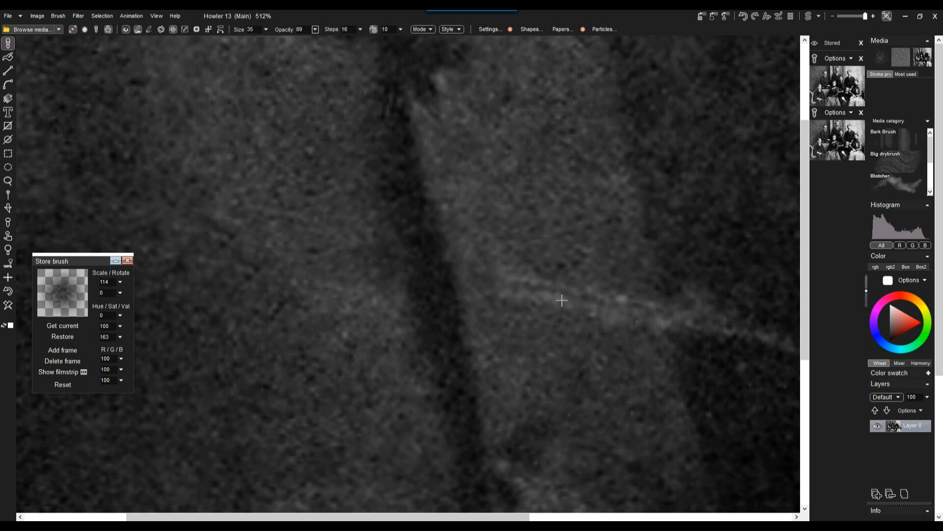
{"action": "mouse_move", "coordinate": [497, 281]}
{"action": "left_mouse_down"}
{"action": "mouse_move", "coordinate": [600, 310]}
{"action": "mouse_move", "coordinate": [641, 333]}
{"action": "left_mouse_up"}
{"action": "scroll", "coordinate": [570, 272], "scroll_direction": "down", "scroll_amount": 6}
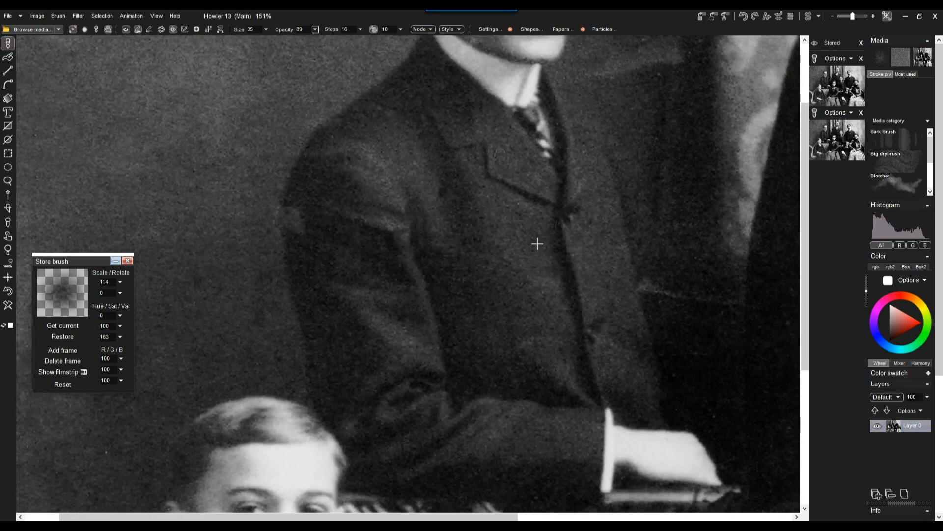
Clone away the light patch on the sleeve's outer edge, restoring the boundary between dark sleeve and background.
{"action": "left_click_drag", "start_coordinate": [537, 243], "coordinate": [400, 200]}
{"action": "scroll", "coordinate": [258, 230], "scroll_direction": "up", "scroll_amount": 1}
{"action": "scroll", "coordinate": [258, 230], "scroll_direction": "up", "scroll_amount": 1}
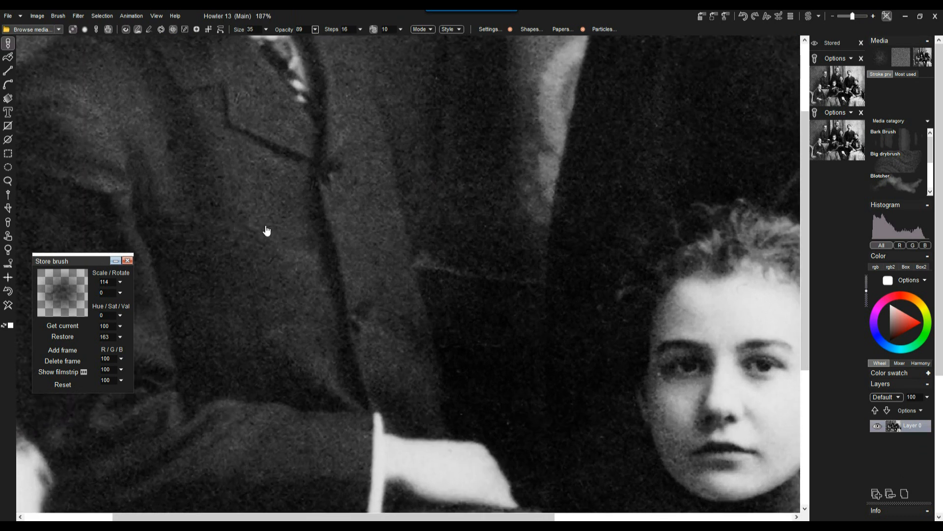
{"action": "left_click_drag", "start_coordinate": [262, 278], "coordinate": [432, 261]}
{"action": "scroll", "coordinate": [431, 260], "scroll_direction": "up", "scroll_amount": 6}
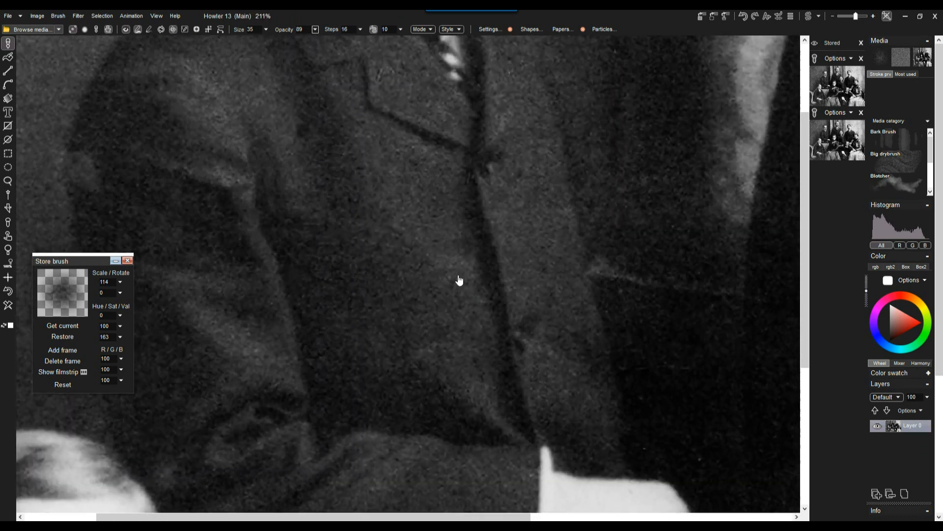
{"action": "scroll", "coordinate": [506, 291], "scroll_direction": "down", "scroll_amount": 6}
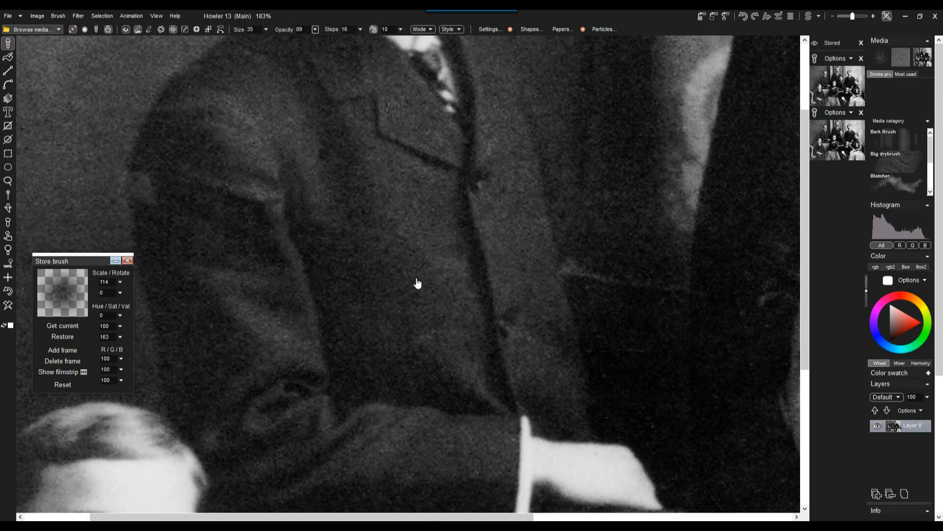
{"action": "left_click_drag", "start_coordinate": [189, 168], "coordinate": [471, 217]}
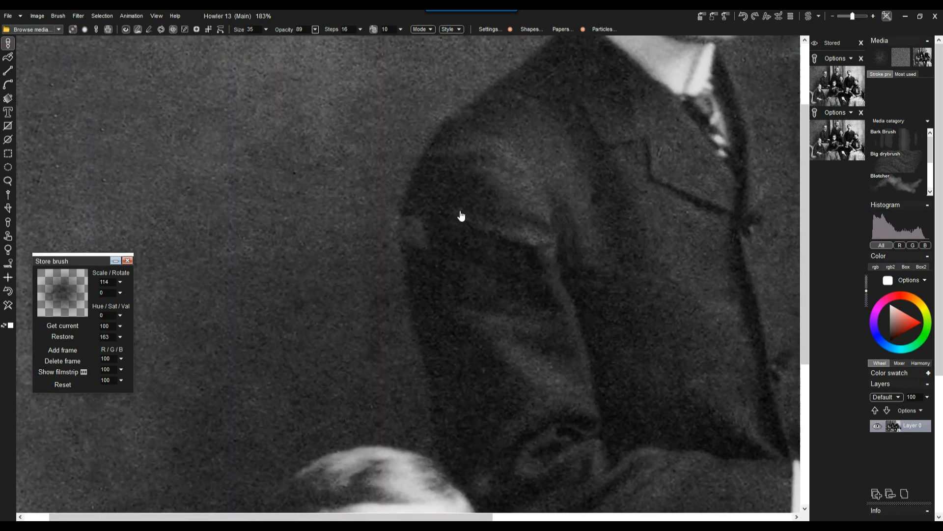
{"action": "scroll", "coordinate": [416, 234], "scroll_direction": "up", "scroll_amount": 4}
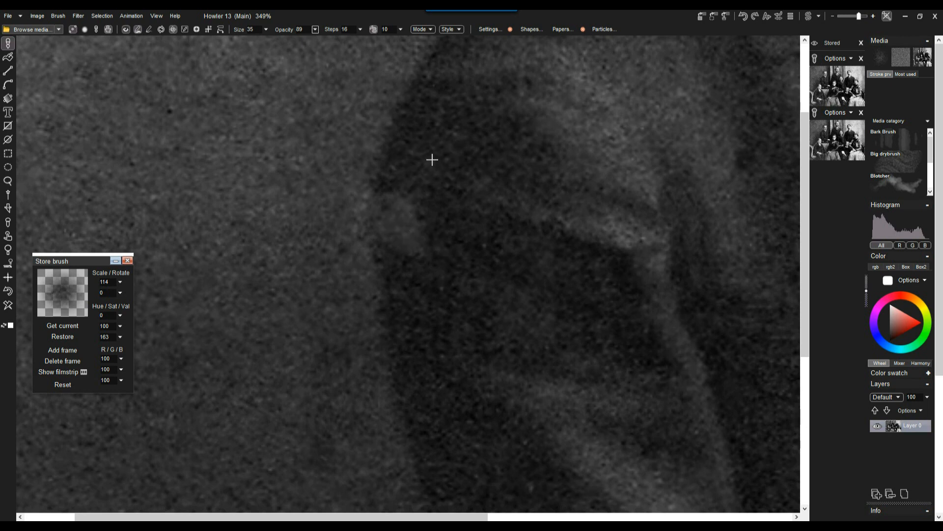
{"action": "mouse_move", "coordinate": [406, 217]}
{"action": "left_mouse_down"}
{"action": "mouse_move", "coordinate": [391, 231]}
{"action": "mouse_move", "coordinate": [408, 242]}
{"action": "mouse_move", "coordinate": [388, 207]}
{"action": "mouse_move", "coordinate": [385, 236]}
{"action": "left_mouse_up"}
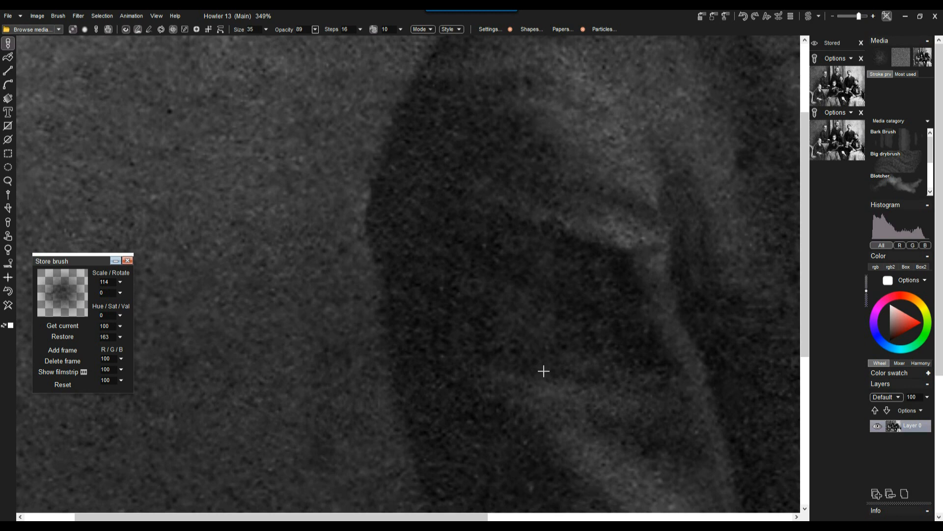
Clone fabric texture over the uneven patches around the lower folds of the sleeve.
{"action": "mouse_move", "coordinate": [532, 372]}
{"action": "left_mouse_down"}
{"action": "mouse_move", "coordinate": [541, 352]}
{"action": "mouse_move", "coordinate": [516, 325]}
{"action": "left_mouse_up"}
{"action": "left_click_drag", "start_coordinate": [560, 374], "coordinate": [557, 350]}
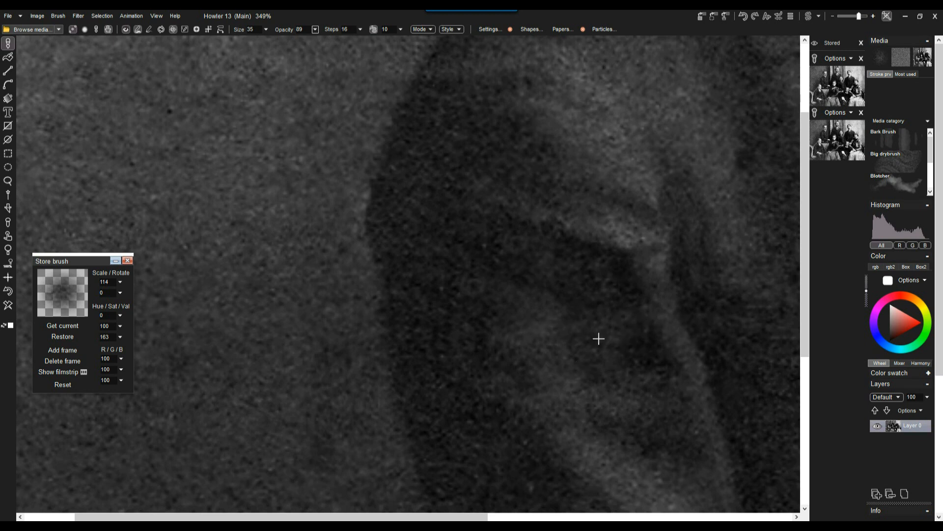
{"action": "left_click_drag", "start_coordinate": [533, 285], "coordinate": [438, 284]}
Clone dark texture over the remaining scratch between the standing man's jacket and the seated woman.
{"action": "left_click_drag", "start_coordinate": [610, 324], "coordinate": [300, 218]}
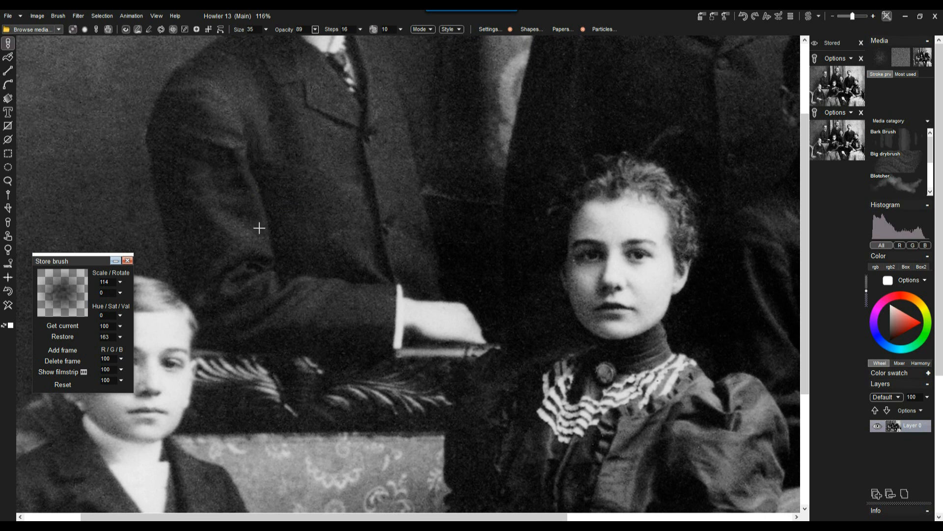
{"action": "left_click_drag", "start_coordinate": [471, 210], "coordinate": [545, 220]}
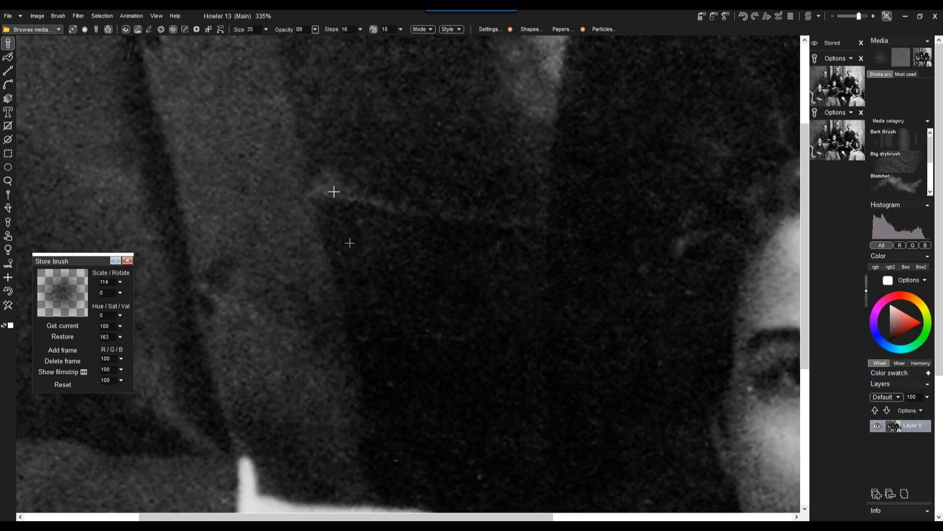
{"action": "left_click_drag", "start_coordinate": [329, 185], "coordinate": [381, 200]}
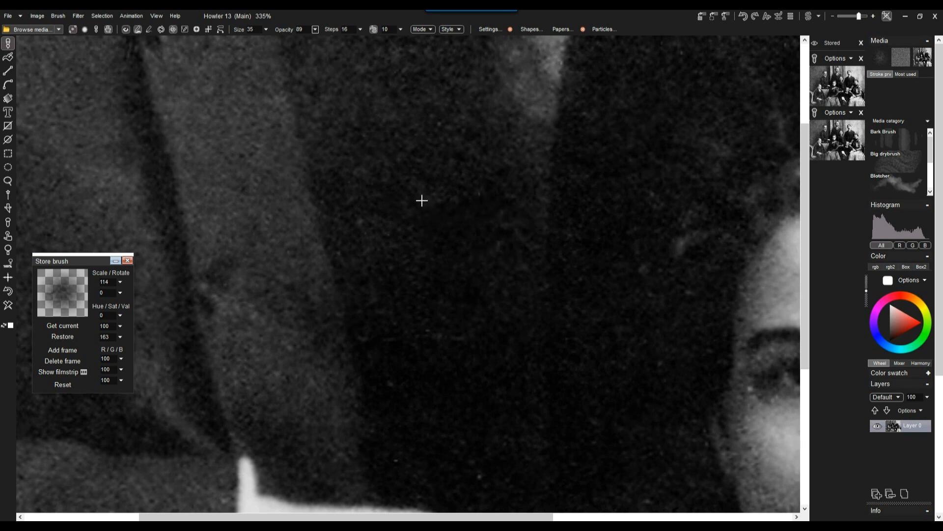
Clone clean dark texture over the curved scratch in the background between the mustached man's head and the curtain.
{"action": "scroll", "coordinate": [525, 178], "scroll_direction": "down", "scroll_amount": 5}
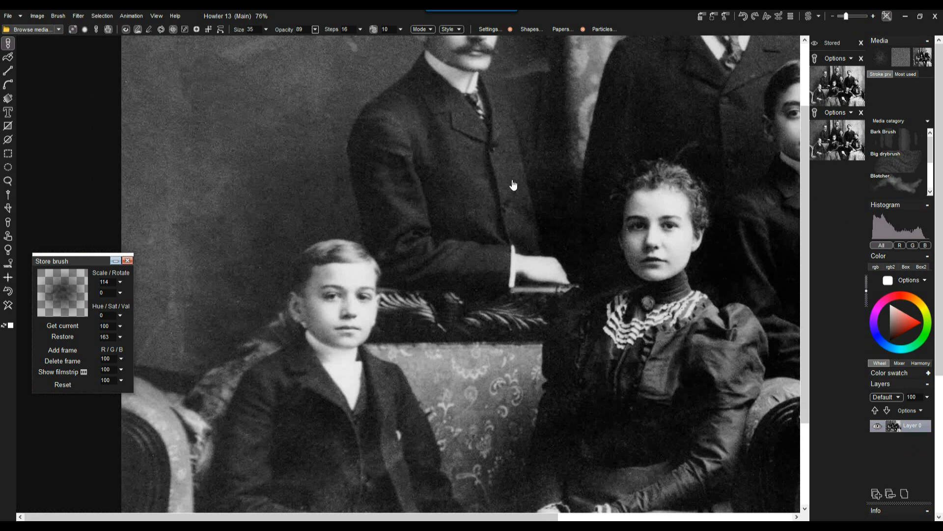
{"action": "scroll", "coordinate": [304, 162], "scroll_direction": "up", "scroll_amount": 1}
{"action": "left_click_drag", "start_coordinate": [319, 201], "coordinate": [348, 232]}
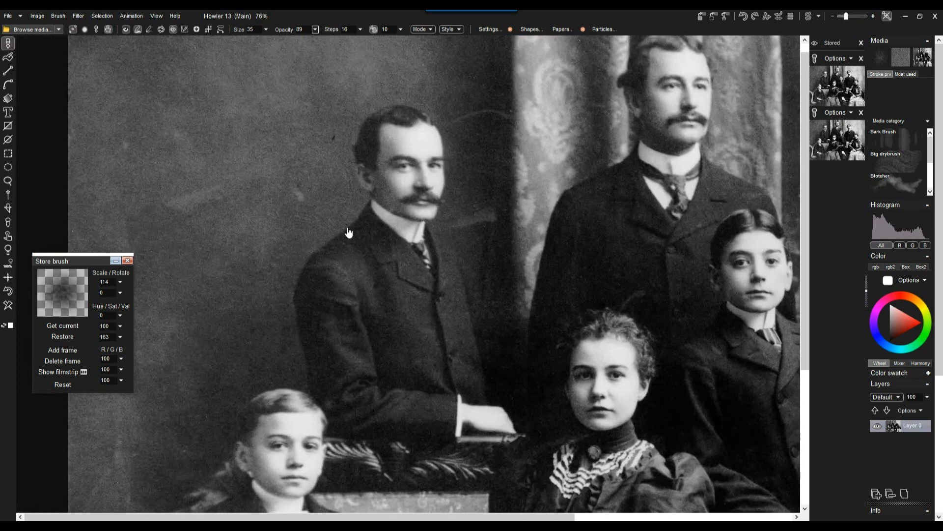
{"action": "scroll", "coordinate": [461, 95], "scroll_direction": "up", "scroll_amount": 5}
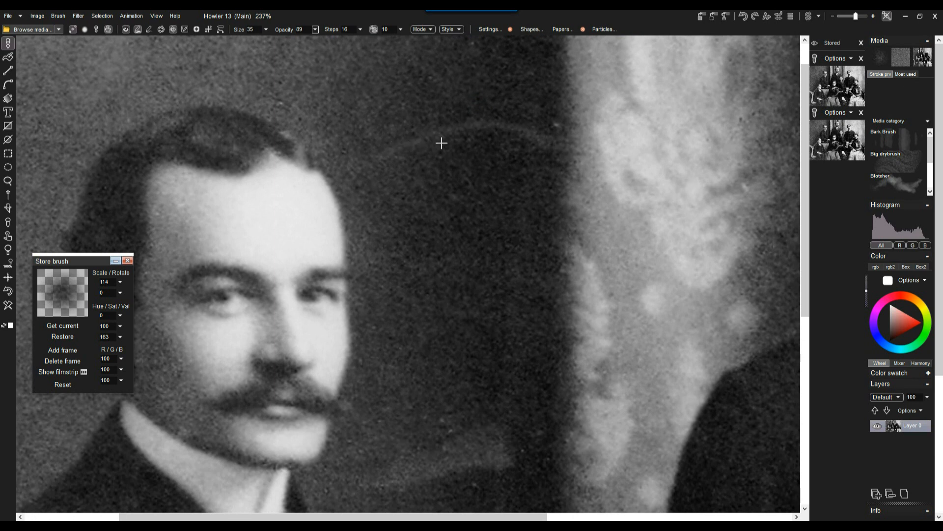
{"action": "mouse_move", "coordinate": [411, 141]}
{"action": "left_mouse_down"}
{"action": "mouse_move", "coordinate": [384, 147]}
{"action": "mouse_move", "coordinate": [432, 137]}
{"action": "mouse_move", "coordinate": [383, 153]}
{"action": "mouse_move", "coordinate": [425, 154]}
{"action": "left_mouse_up"}
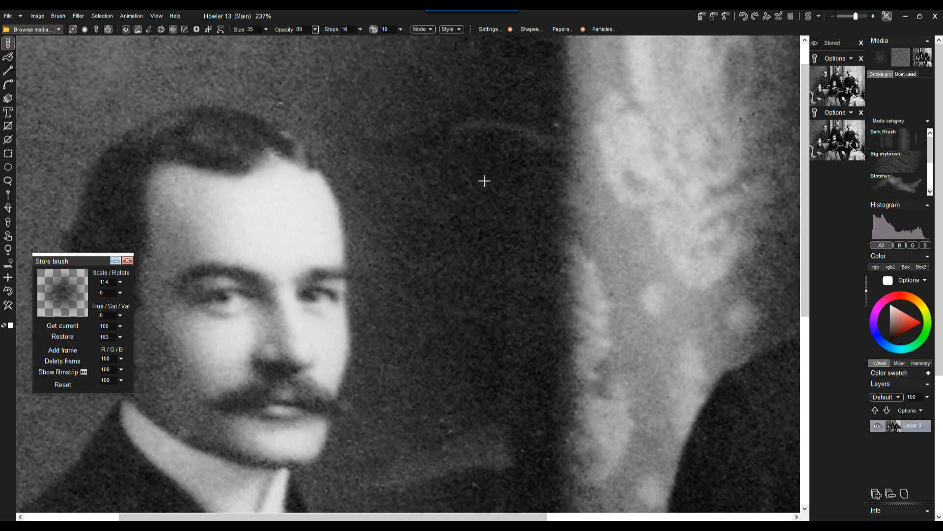
{"action": "left_click_drag", "start_coordinate": [454, 129], "coordinate": [509, 126]}
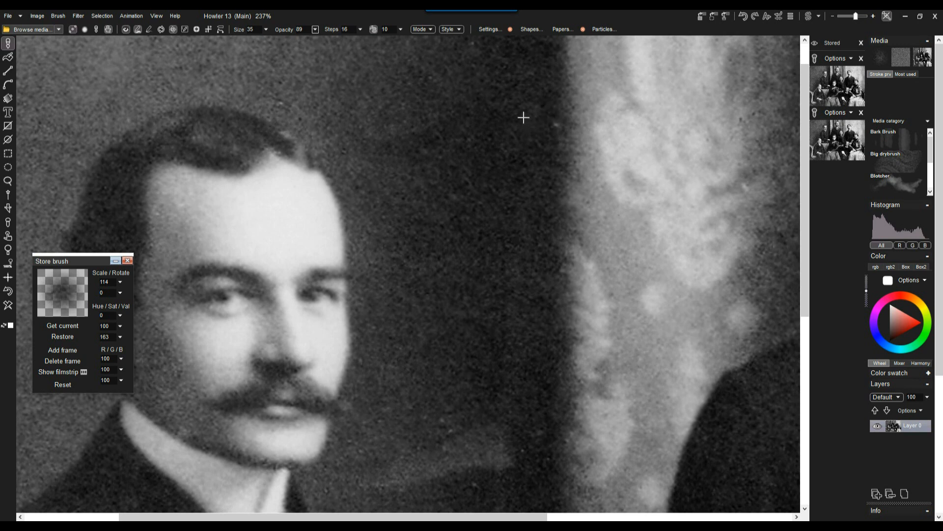
Examine the central standing man's dark jacket and the area around the seated young woman's hair for remaining scratches.
{"action": "scroll", "coordinate": [427, 162], "scroll_direction": "down", "scroll_amount": 5}
{"action": "left_click_drag", "start_coordinate": [426, 162], "coordinate": [396, 353]}
{"action": "left_click_drag", "start_coordinate": [406, 218], "coordinate": [311, 125]}
{"action": "scroll", "coordinate": [394, 213], "scroll_direction": "up", "scroll_amount": 1}
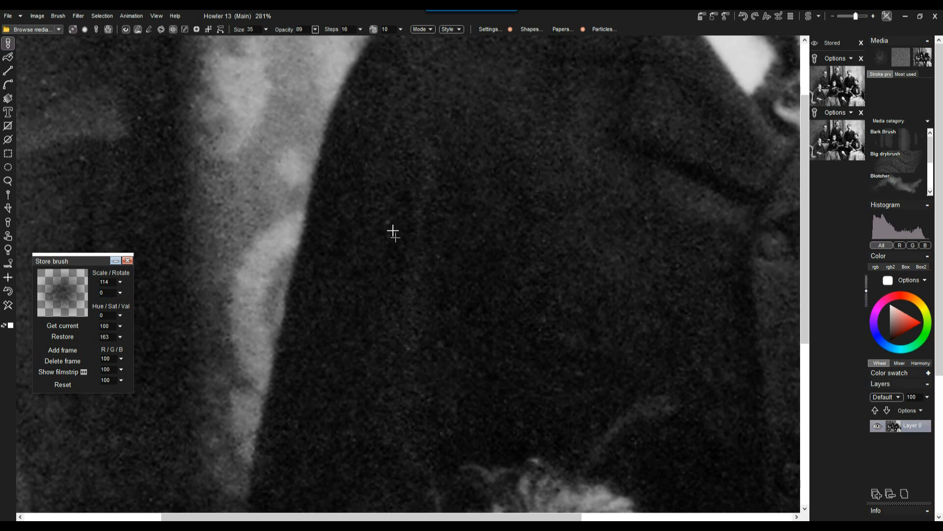
{"action": "scroll", "coordinate": [553, 261], "scroll_direction": "down", "scroll_amount": 1}
{"action": "scroll", "coordinate": [553, 261], "scroll_direction": "down", "scroll_amount": 5}
{"action": "scroll", "coordinate": [558, 248], "scroll_direction": "up", "scroll_amount": 1}
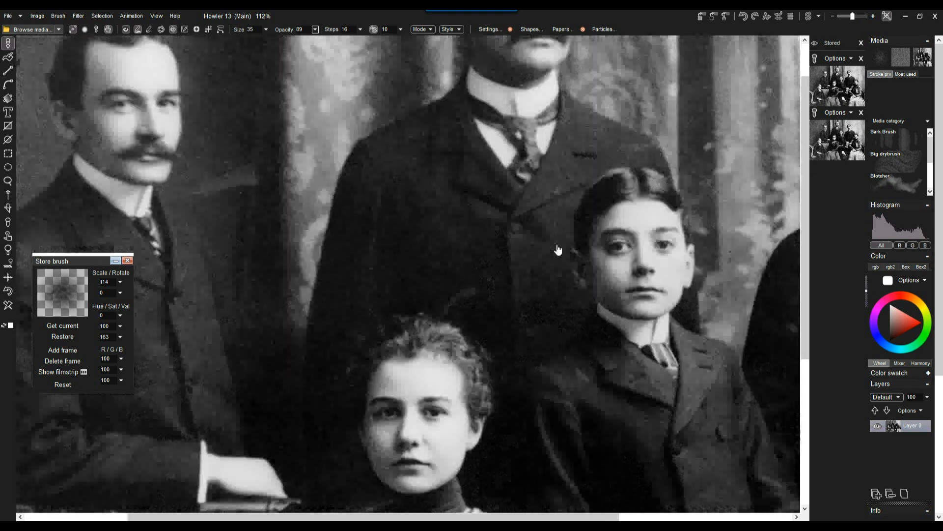
{"action": "left_click_drag", "start_coordinate": [511, 172], "coordinate": [531, 153]}
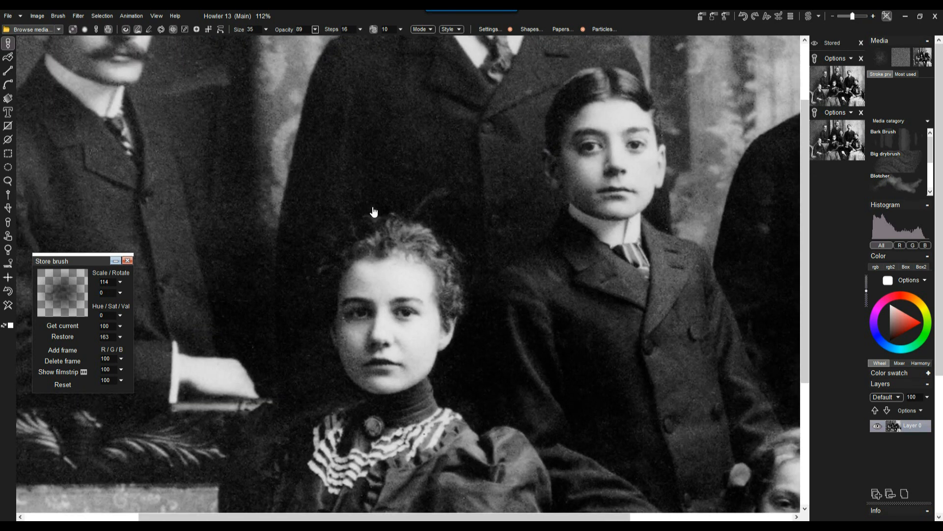
{"action": "scroll", "coordinate": [373, 212], "scroll_direction": "up", "scroll_amount": 3}
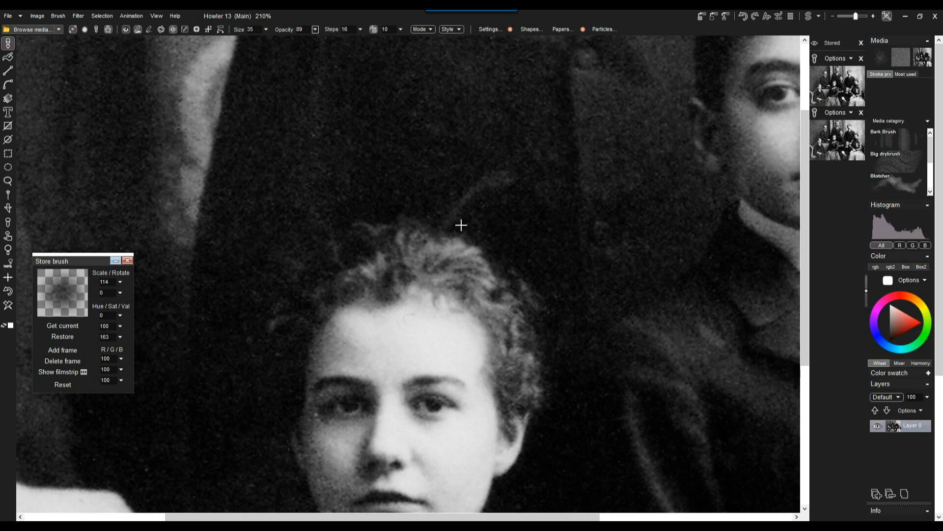
{"action": "scroll", "coordinate": [553, 263], "scroll_direction": "down", "scroll_amount": 3}
{"action": "scroll", "coordinate": [569, 259], "scroll_direction": "up", "scroll_amount": 2}
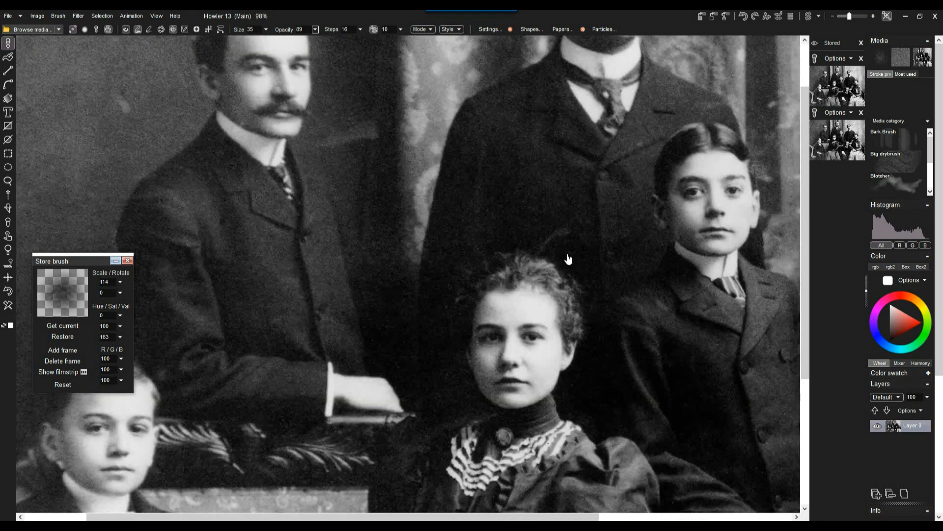
Examine the double-breasted coat of the man behind the seated woman, around its buttons and lapel, for blemishes.
{"action": "left_click_drag", "start_coordinate": [681, 280], "coordinate": [352, 203]}
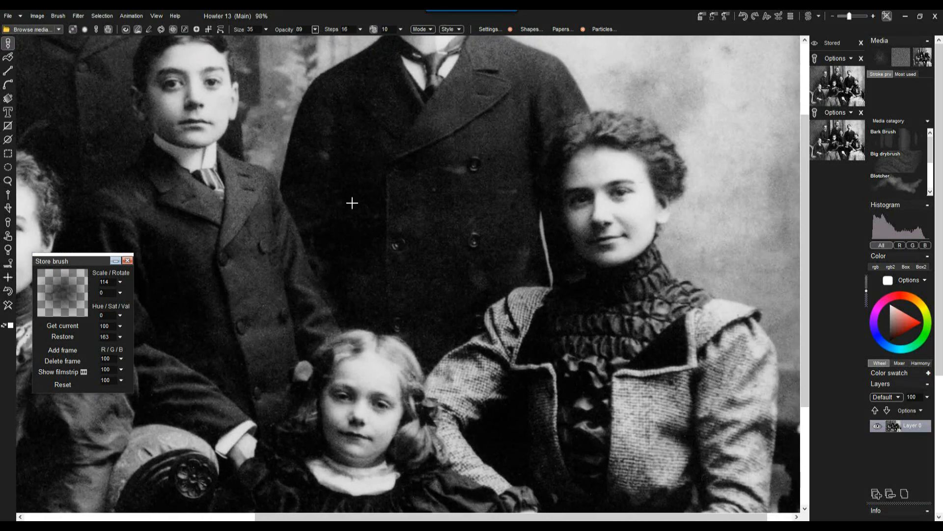
{"action": "scroll", "coordinate": [429, 204], "scroll_direction": "up", "scroll_amount": 3}
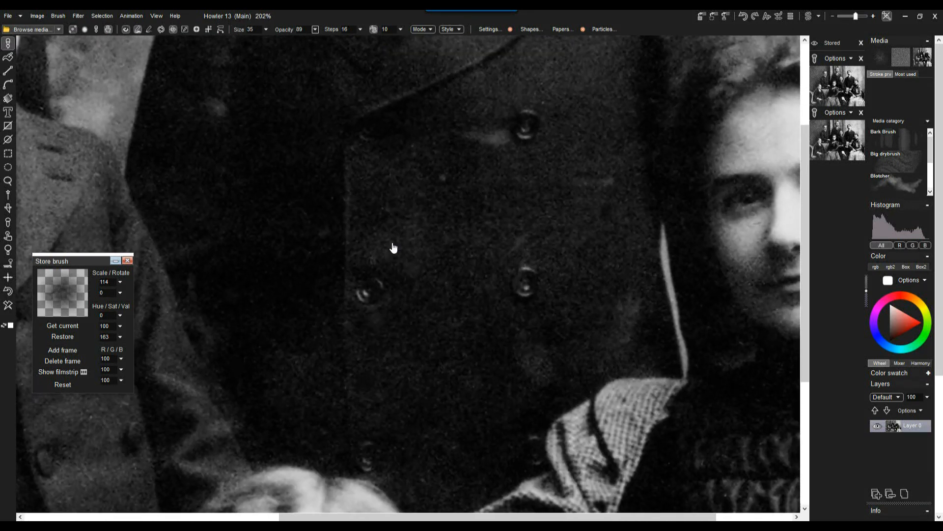
{"action": "scroll", "coordinate": [361, 337], "scroll_direction": "up", "scroll_amount": 1}
{"action": "left_click_drag", "start_coordinate": [514, 400], "coordinate": [387, 496]}
{"action": "left_click_drag", "start_coordinate": [444, 192], "coordinate": [448, 206]}
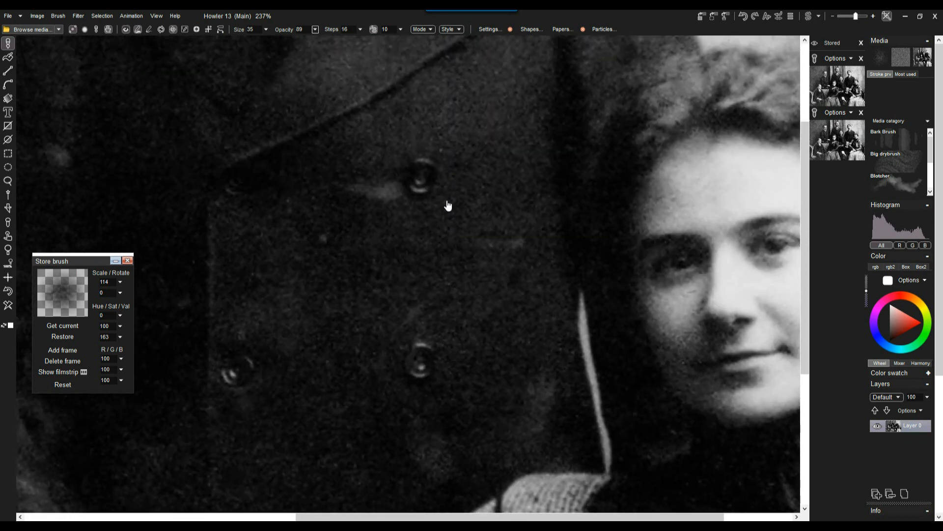
{"action": "scroll", "coordinate": [486, 229], "scroll_direction": "up", "scroll_amount": 4}
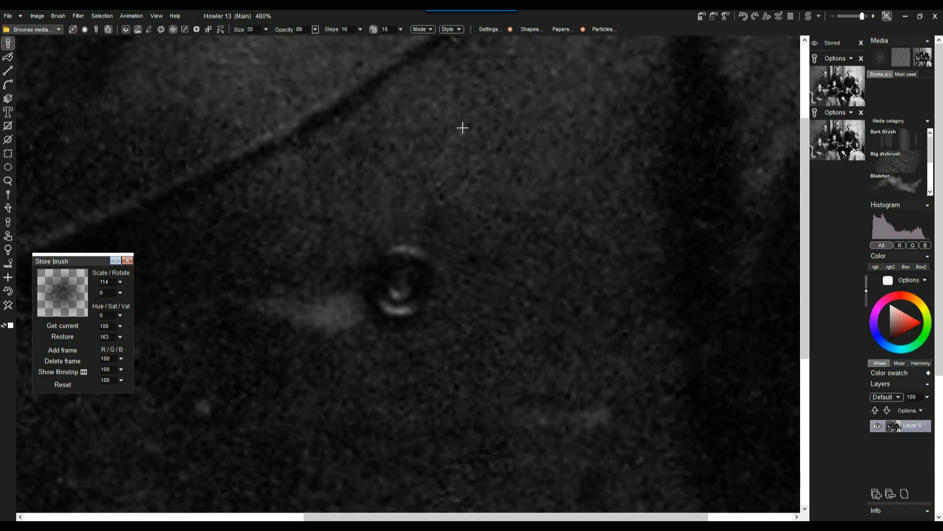
{"action": "left_click_drag", "start_coordinate": [459, 126], "coordinate": [659, 320]}
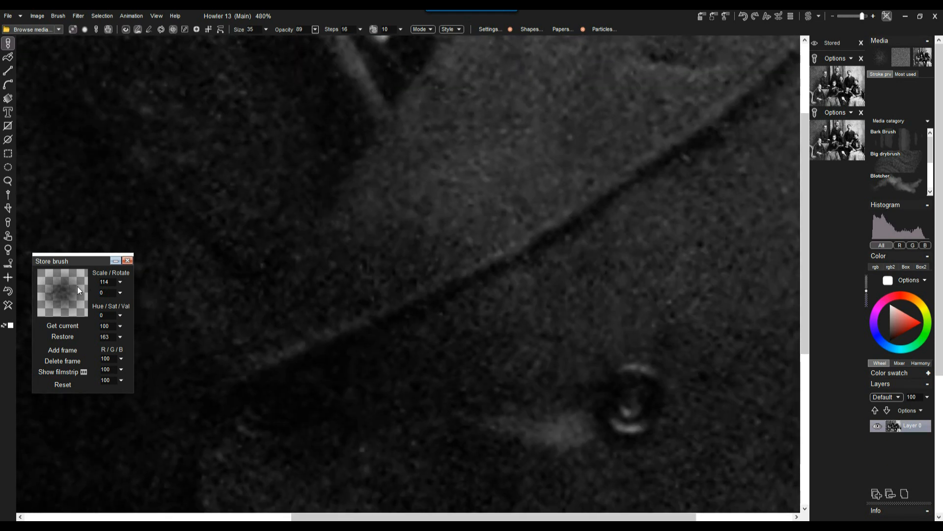
{"action": "scroll", "coordinate": [541, 420], "scroll_direction": "down", "scroll_amount": 6}
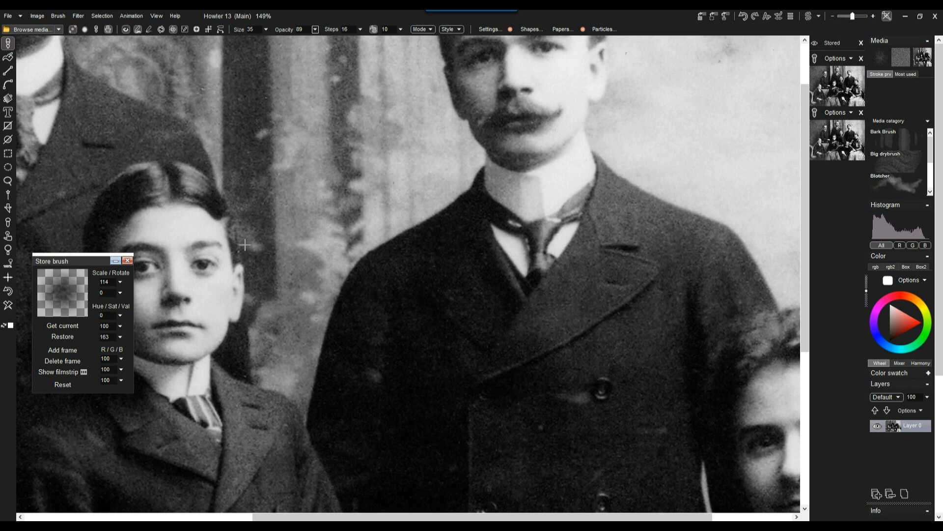
Examine the curtain between the standing boy and the man in the double-breasted coat for light spots.
{"action": "scroll", "coordinate": [245, 245], "scroll_direction": "up", "scroll_amount": 5}
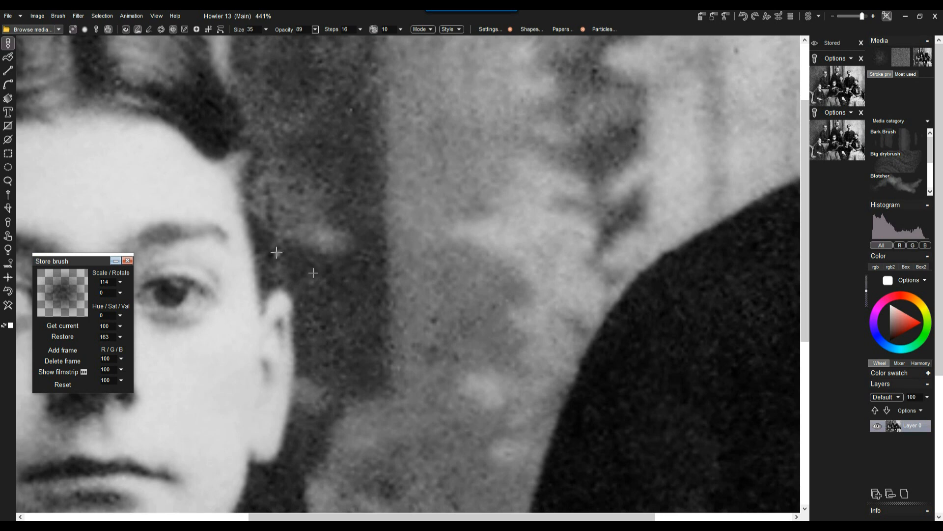
{"action": "scroll", "coordinate": [473, 228], "scroll_direction": "down", "scroll_amount": 5}
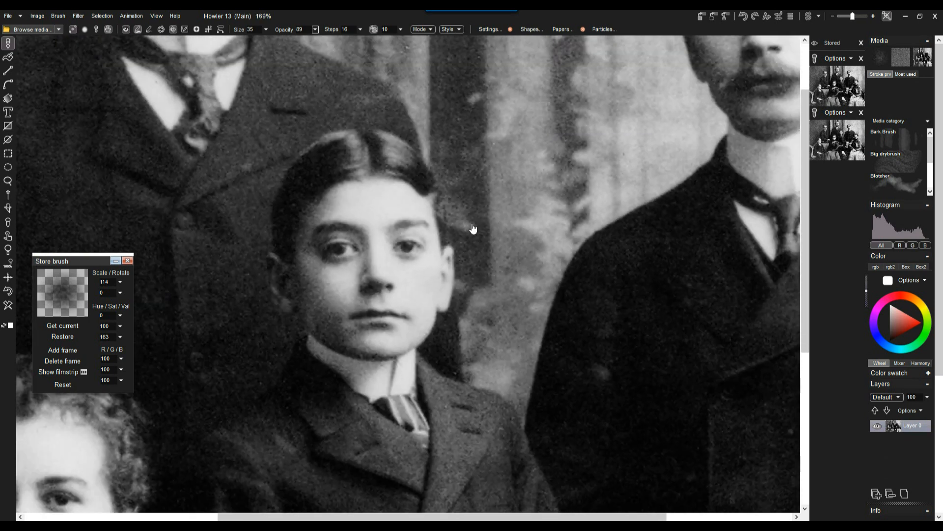
{"action": "scroll", "coordinate": [472, 228], "scroll_direction": "down", "scroll_amount": 2}
{"action": "left_click_drag", "start_coordinate": [259, 164], "coordinate": [492, 303]}
{"action": "scroll", "coordinate": [493, 264], "scroll_direction": "up", "scroll_amount": 1}
{"action": "scroll", "coordinate": [493, 265], "scroll_direction": "up", "scroll_amount": 2}
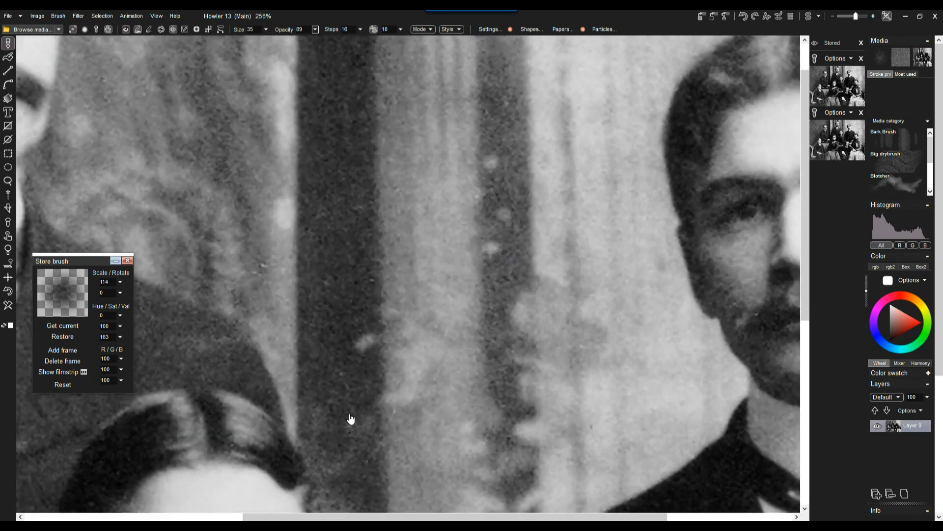
{"action": "scroll", "coordinate": [351, 379], "scroll_direction": "up", "scroll_amount": 1}
{"action": "left_click_drag", "start_coordinate": [352, 379], "coordinate": [240, 418]}
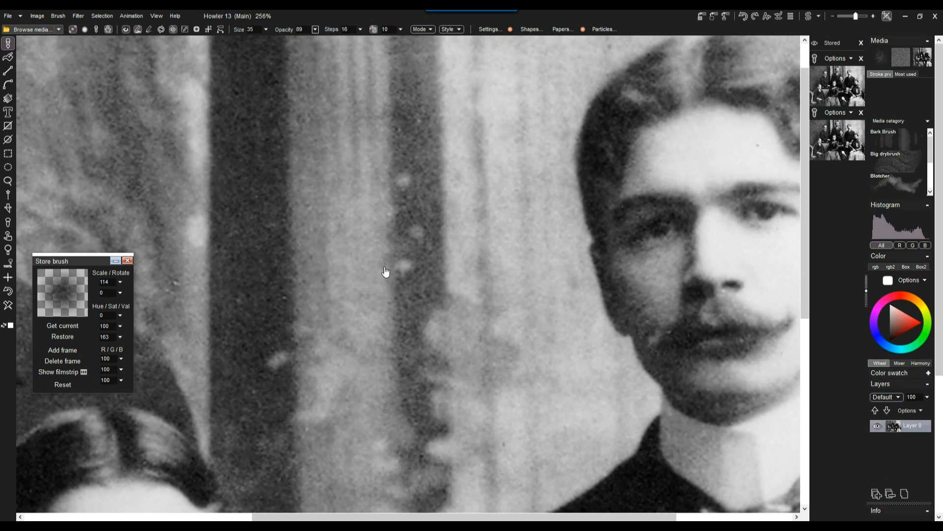
{"action": "left_click_drag", "start_coordinate": [385, 274], "coordinate": [488, 193]}
{"action": "scroll", "coordinate": [490, 262], "scroll_direction": "down", "scroll_amount": 6}
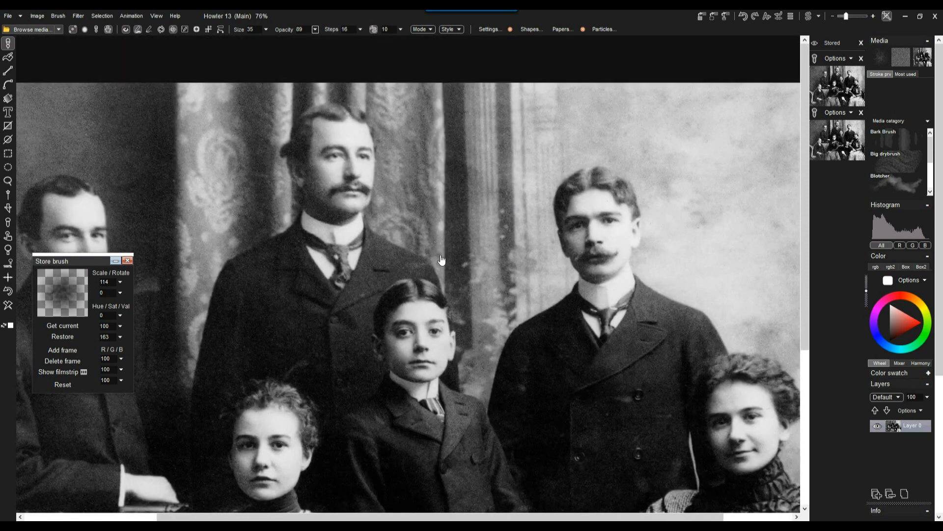
Examine the lower part of the photograph, including the woman's skirt, the sofa and the seated boy's clothes.
{"action": "scroll", "coordinate": [334, 295], "scroll_direction": "up", "scroll_amount": 1}
{"action": "left_click_drag", "start_coordinate": [358, 254], "coordinate": [570, 178]}
{"action": "scroll", "coordinate": [570, 178], "scroll_direction": "down", "scroll_amount": 1}
{"action": "left_click_drag", "start_coordinate": [290, 353], "coordinate": [464, 204]}
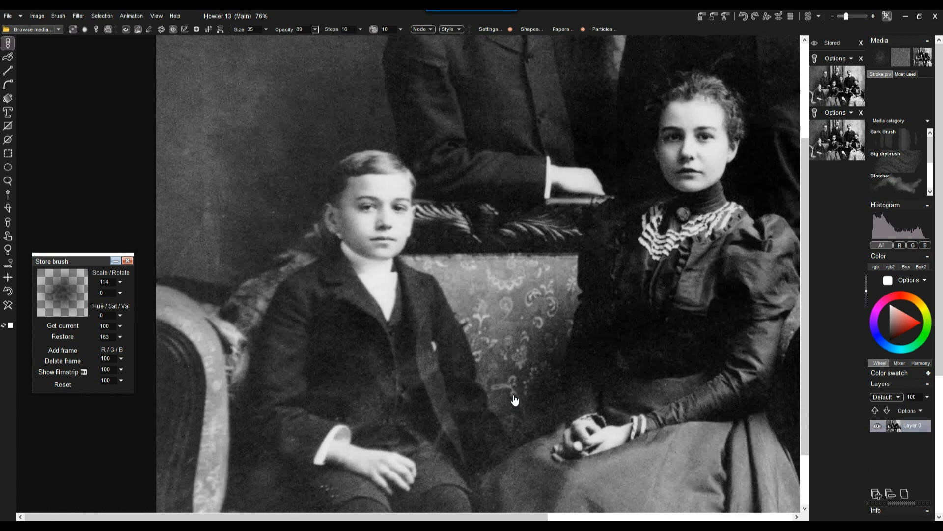
{"action": "left_click_drag", "start_coordinate": [514, 396], "coordinate": [342, 222]}
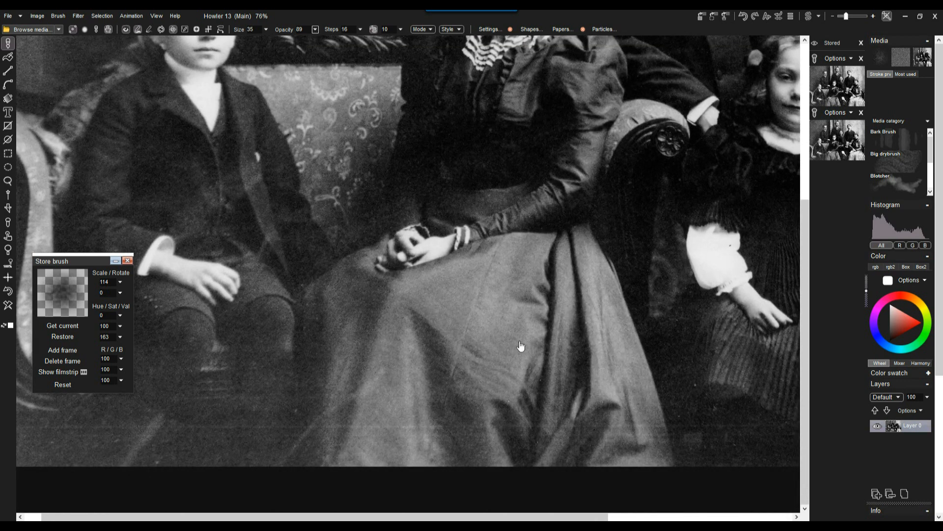
{"action": "scroll", "coordinate": [579, 341], "scroll_direction": "up", "scroll_amount": 5}
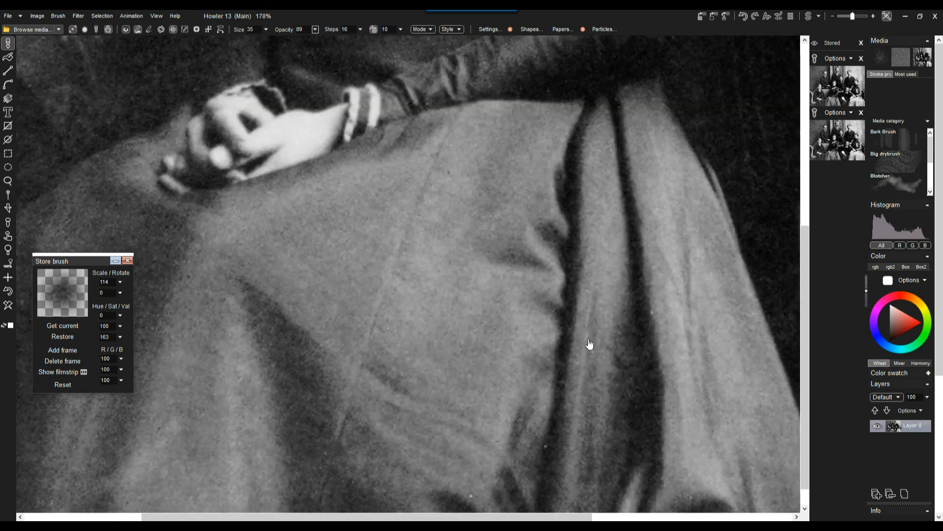
{"action": "scroll", "coordinate": [592, 345], "scroll_direction": "down", "scroll_amount": 4}
{"action": "left_click_drag", "start_coordinate": [292, 336], "coordinate": [624, 270]}
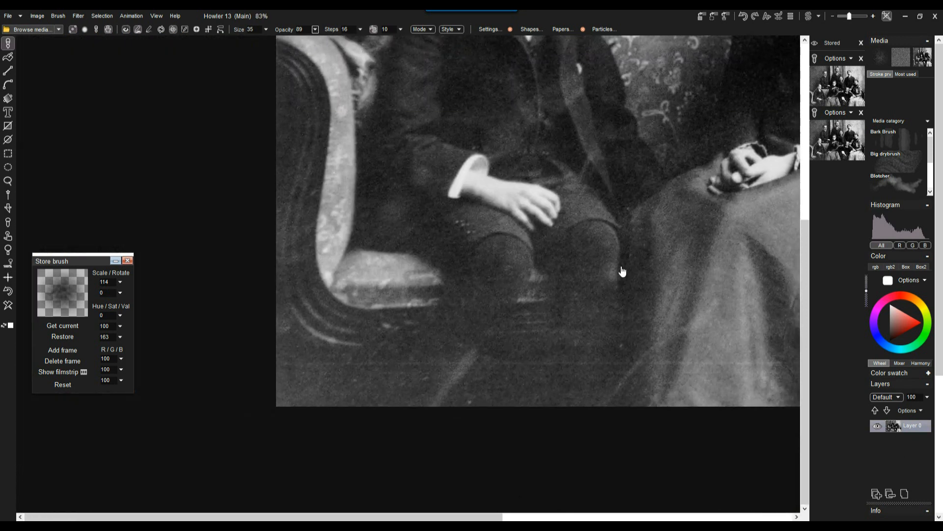
{"action": "scroll", "coordinate": [389, 265], "scroll_direction": "up", "scroll_amount": 1}
{"action": "scroll", "coordinate": [479, 290], "scroll_direction": "up", "scroll_amount": 3}
{"action": "scroll", "coordinate": [479, 291], "scroll_direction": "up", "scroll_amount": 2}
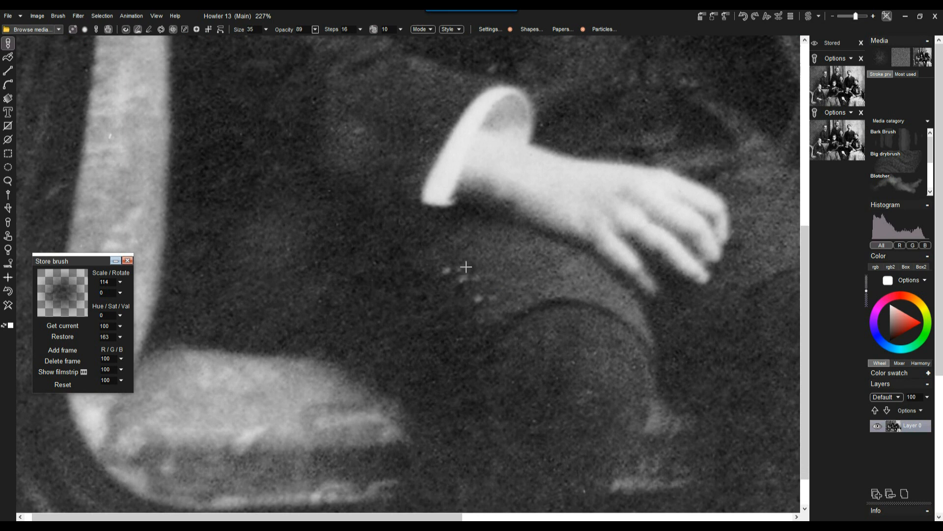
{"action": "scroll", "coordinate": [478, 288], "scroll_direction": "down", "scroll_amount": 5}
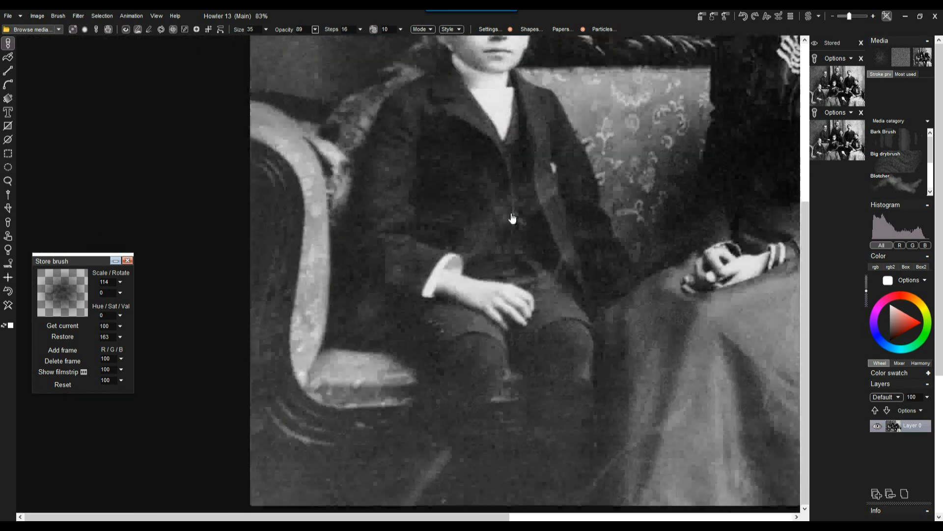
{"action": "left_click_drag", "start_coordinate": [512, 218], "coordinate": [481, 342]}
{"action": "left_click_drag", "start_coordinate": [409, 174], "coordinate": [441, 331]}
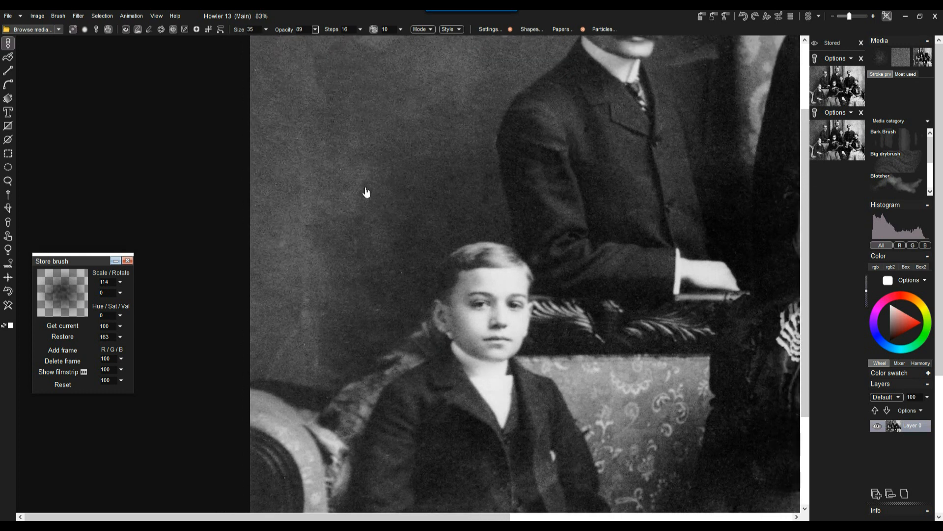
Clone background texture over the uneven light streak on the wall between the photo's edge and the seated boy.
{"action": "scroll", "coordinate": [295, 344], "scroll_direction": "up", "scroll_amount": 2}
{"action": "left_click_drag", "start_coordinate": [335, 344], "coordinate": [471, 184]}
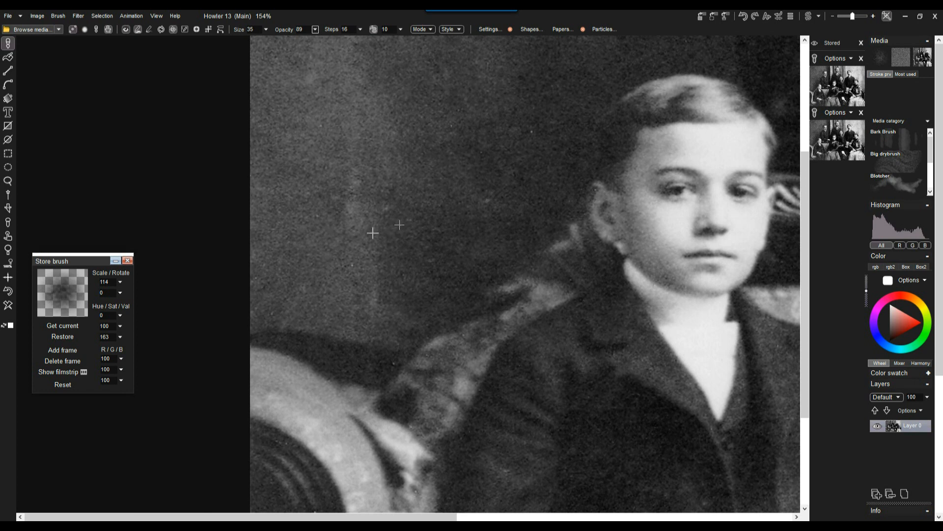
{"action": "mouse_move", "coordinate": [389, 221]}
{"action": "left_mouse_down"}
{"action": "mouse_move", "coordinate": [358, 221]}
{"action": "mouse_move", "coordinate": [390, 209]}
{"action": "left_mouse_up"}
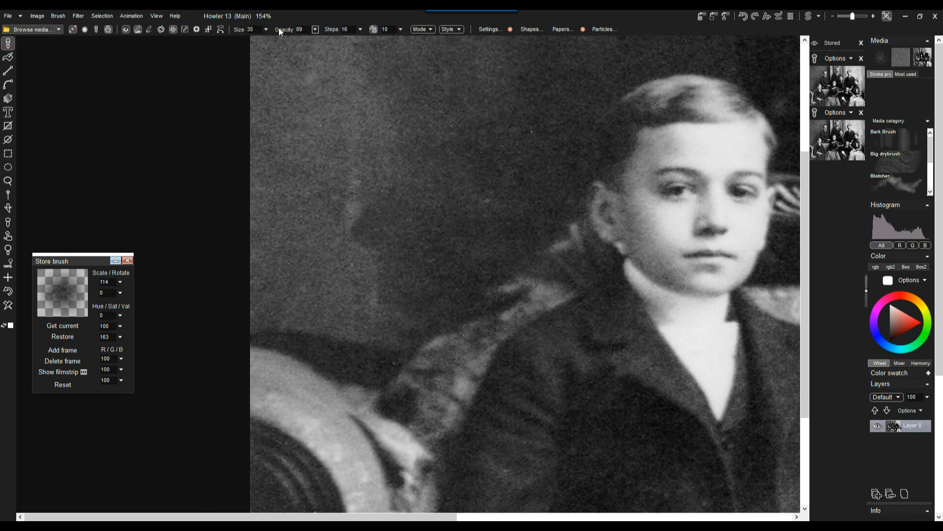
Lower the clone brush opacity to 20 and blend the hard tonal edge in the wall beside the seated boy down to the sofa.
{"action": "left_click", "coordinate": [315, 29]}
{"action": "left_click_drag", "start_coordinate": [281, 42], "coordinate": [265, 42]}
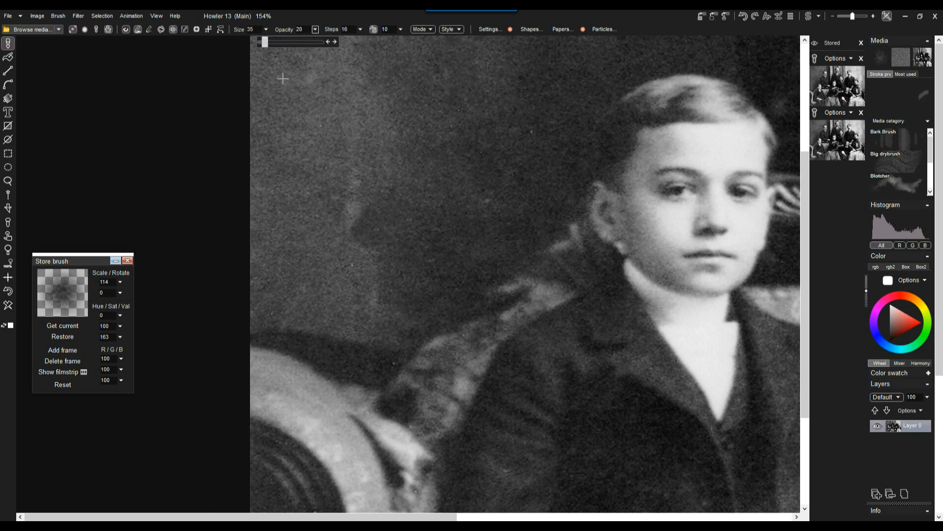
{"action": "left_click", "coordinate": [372, 184], "text": "alt"}
{"action": "mouse_move", "coordinate": [354, 215]}
{"action": "left_mouse_down"}
{"action": "mouse_move", "coordinate": [359, 200]}
{"action": "mouse_move", "coordinate": [353, 221]}
{"action": "left_mouse_up"}
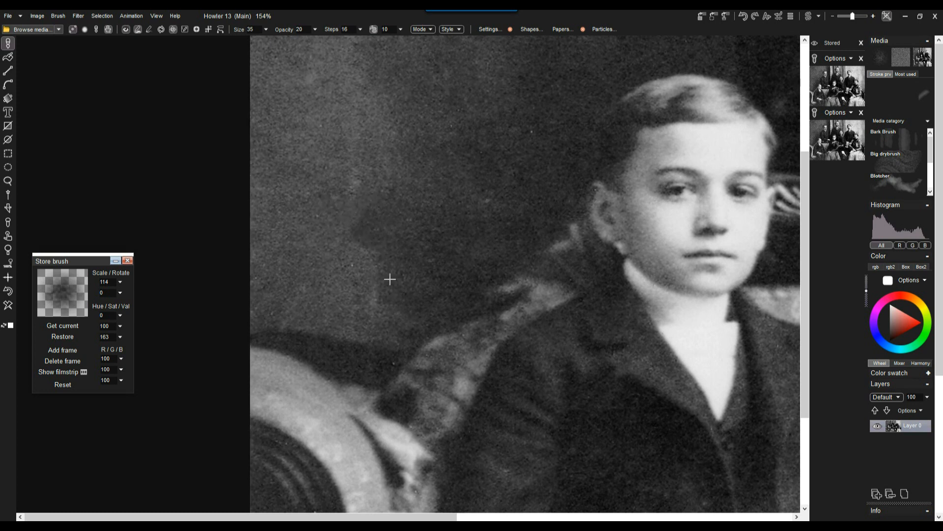
{"action": "mouse_move", "coordinate": [371, 265]}
{"action": "left_mouse_down"}
{"action": "mouse_move", "coordinate": [379, 305]}
{"action": "mouse_move", "coordinate": [376, 264]}
{"action": "left_mouse_up"}
{"action": "mouse_move", "coordinate": [377, 294]}
{"action": "left_mouse_down"}
{"action": "mouse_move", "coordinate": [368, 301]}
{"action": "mouse_move", "coordinate": [388, 303]}
{"action": "mouse_move", "coordinate": [366, 329]}
{"action": "left_mouse_up"}
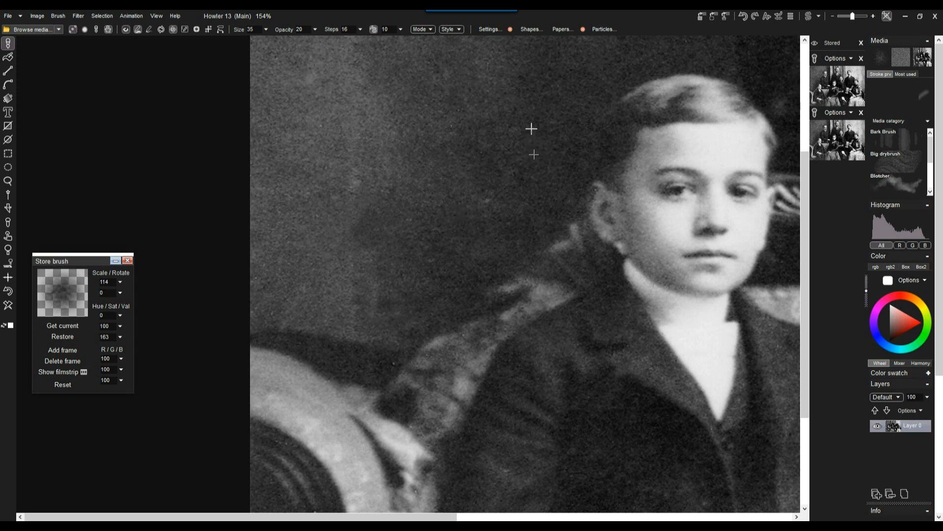
Examine the whole group photograph for remaining blemishes.
{"action": "left_click_drag", "start_coordinate": [476, 140], "coordinate": [272, 214]}
{"action": "scroll", "coordinate": [354, 183], "scroll_direction": "down", "scroll_amount": 3}
{"action": "left_click_drag", "start_coordinate": [519, 170], "coordinate": [310, 179]}
{"action": "scroll", "coordinate": [501, 183], "scroll_direction": "down", "scroll_amount": 5}
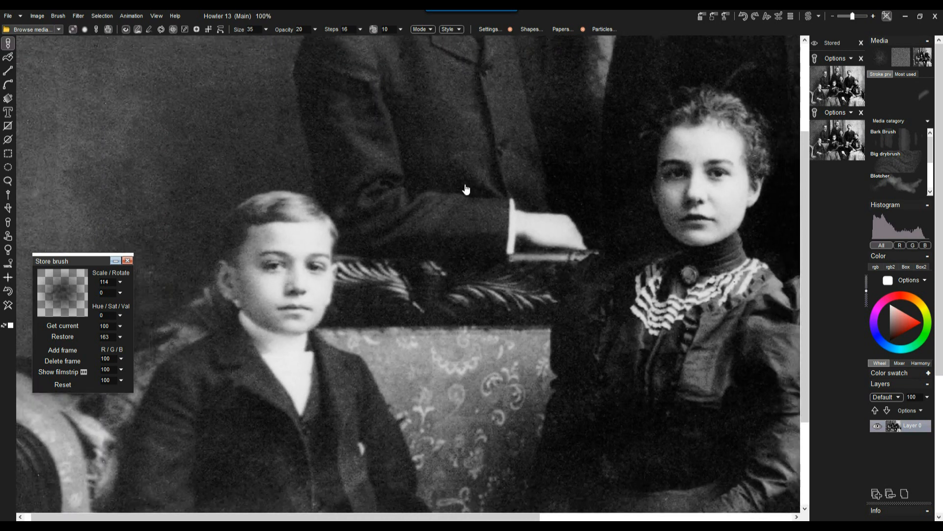
{"action": "left_click_drag", "start_coordinate": [496, 126], "coordinate": [262, 185]}
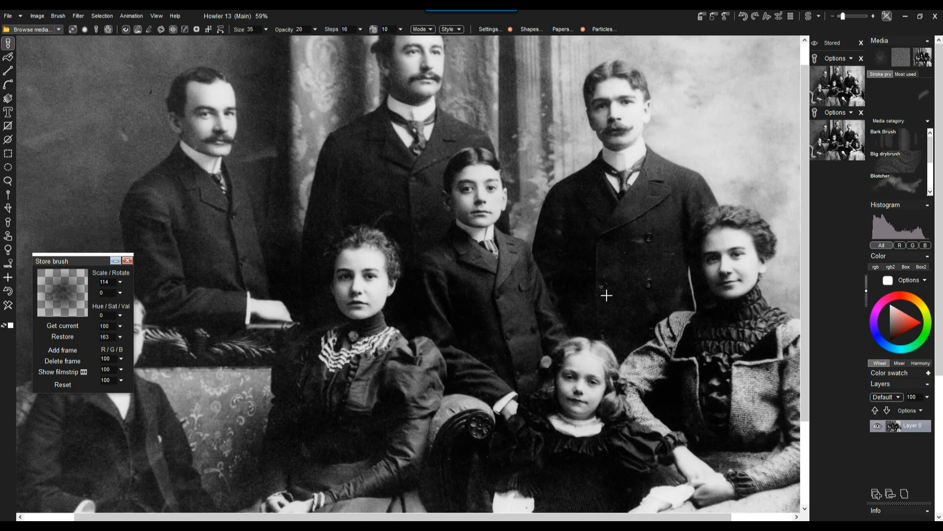